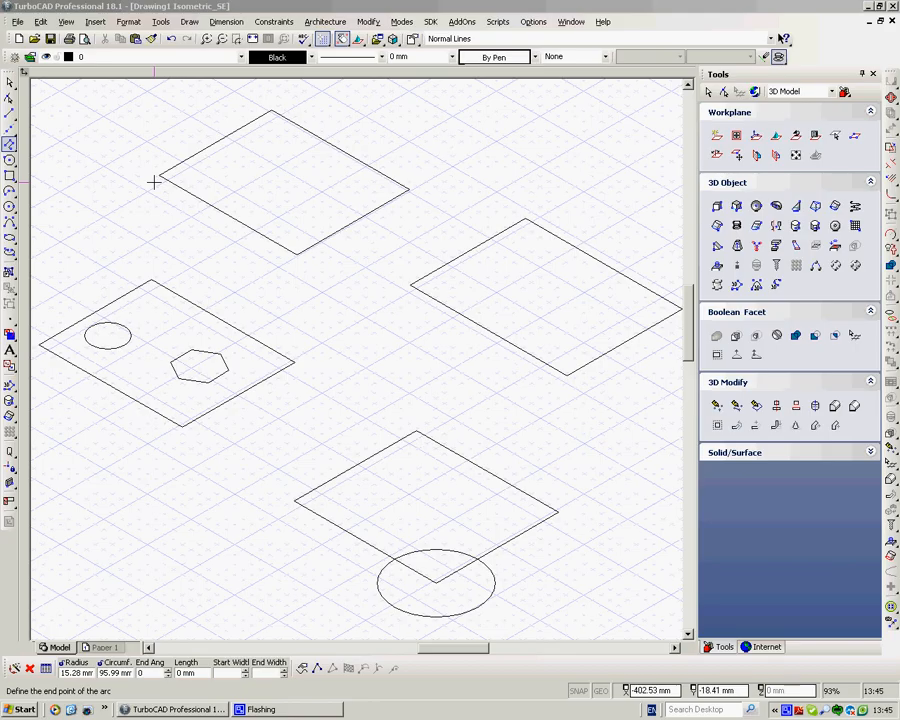
Set the 3D thickness of the uppermost rectangle to 60 mm in its properties
click(10, 84)
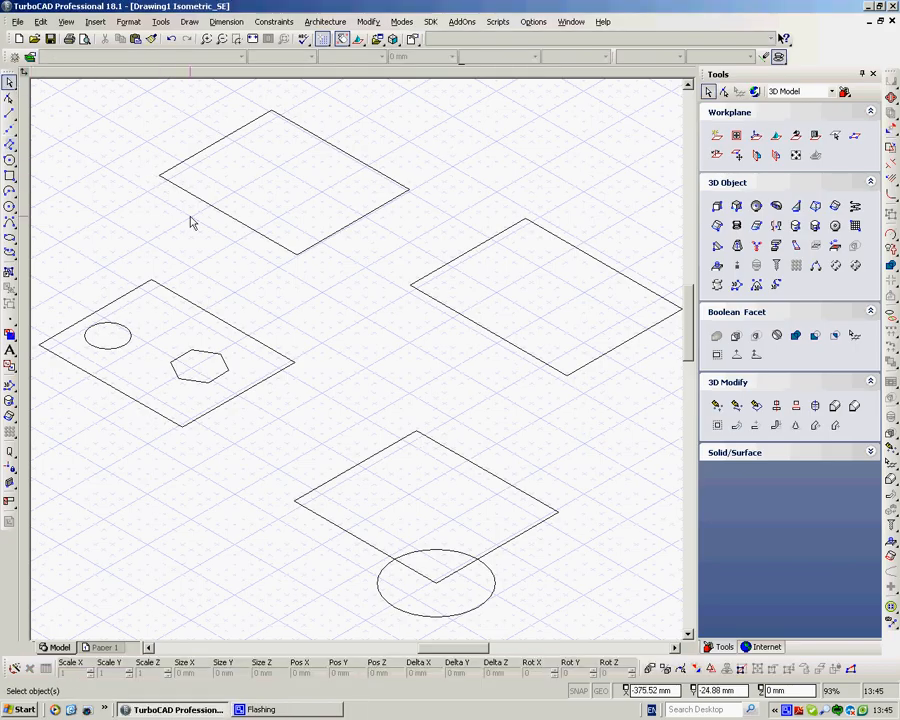
click(346, 153)
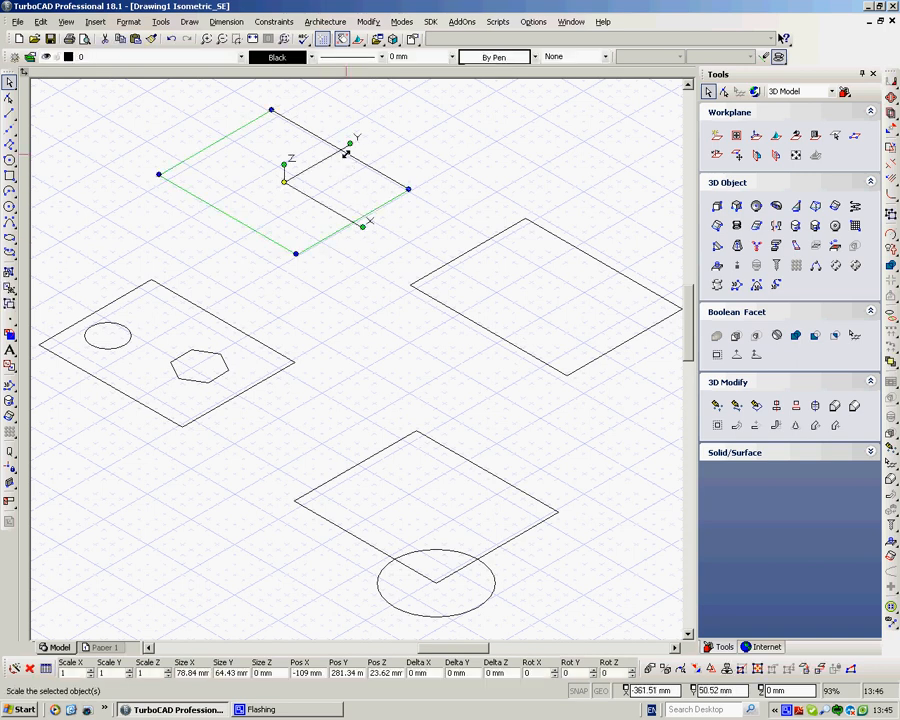
right_click(476, 176)
click(510, 228)
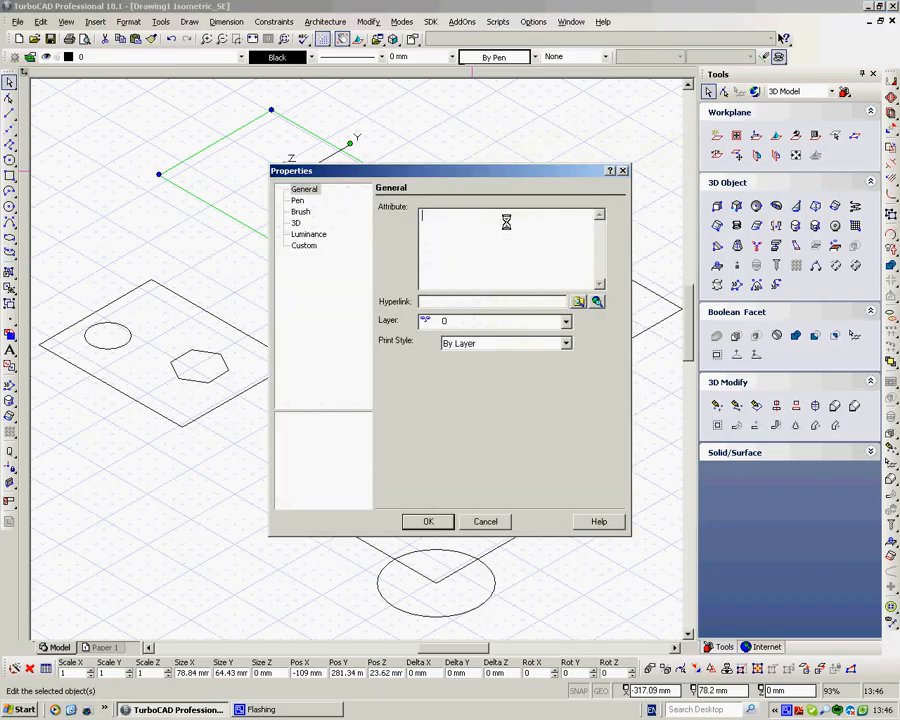
click(296, 223)
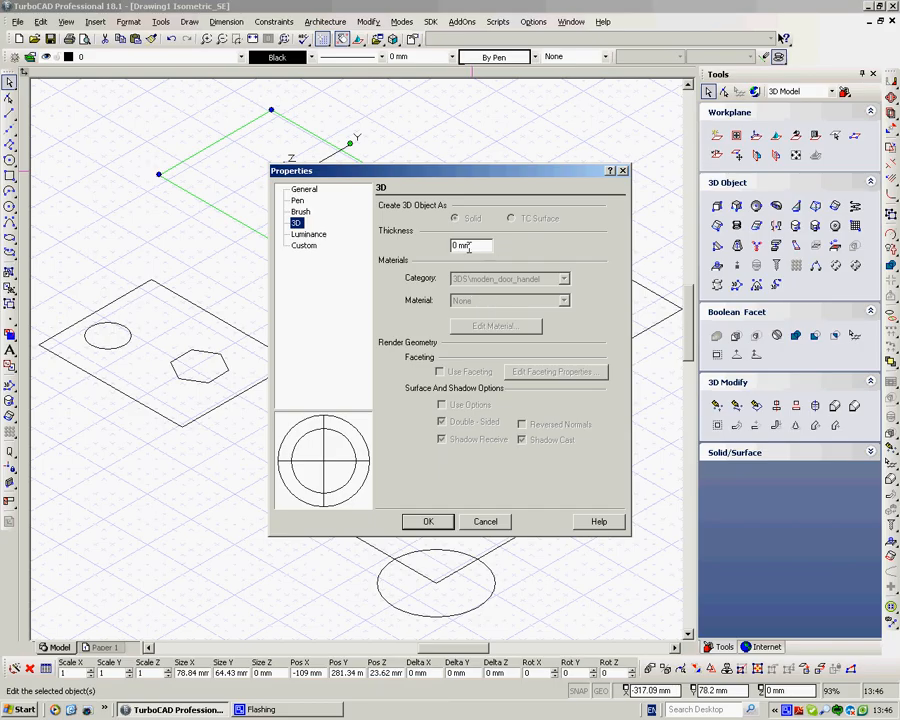
drag(457, 246, 403, 246)
text(6)
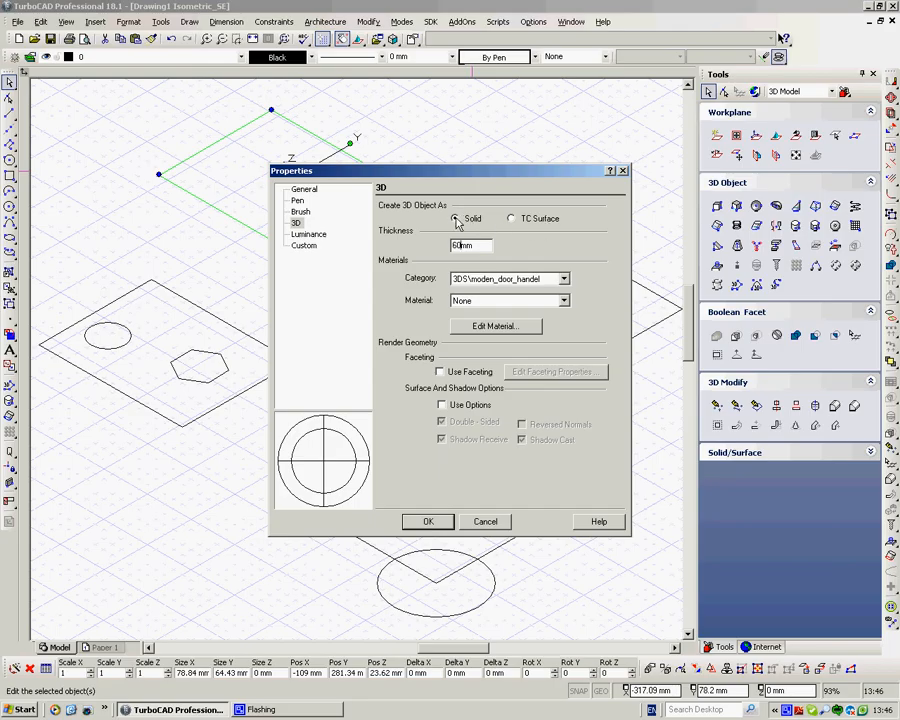
Assign the Zinc material from the Metals category to the uppermost rectangle, apply the properties and deselect the object
click(564, 279)
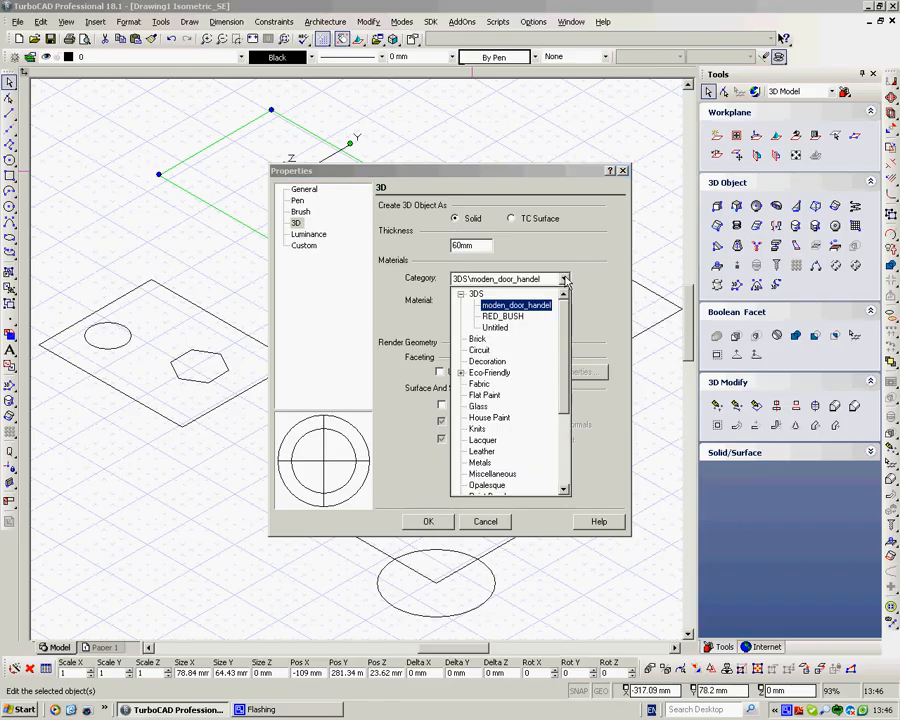
click(482, 463)
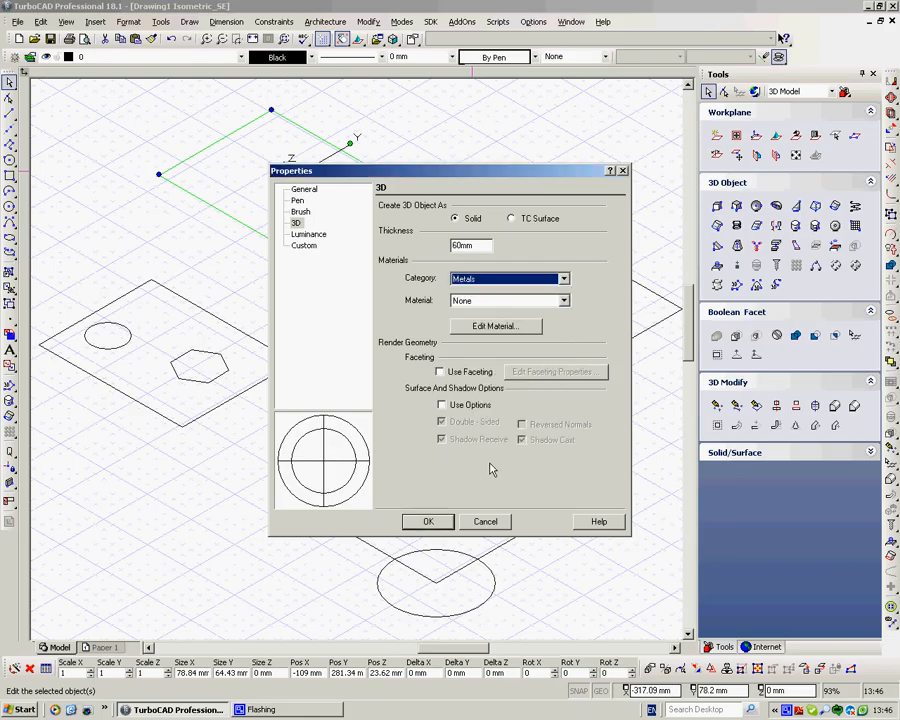
click(565, 302)
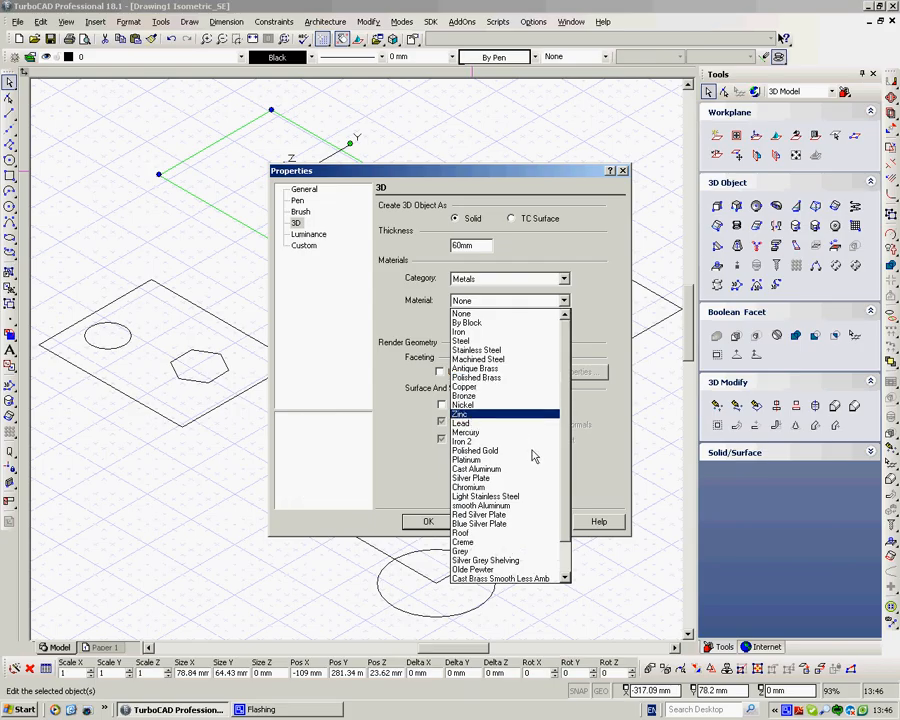
click(505, 413)
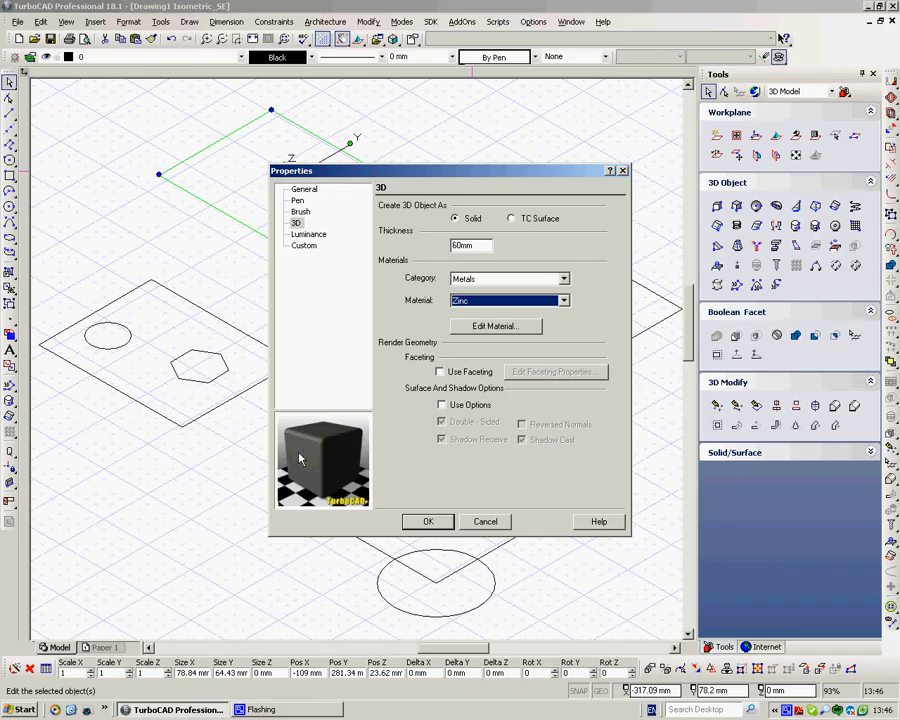
click(433, 525)
scroll(332, 142, down, 3)
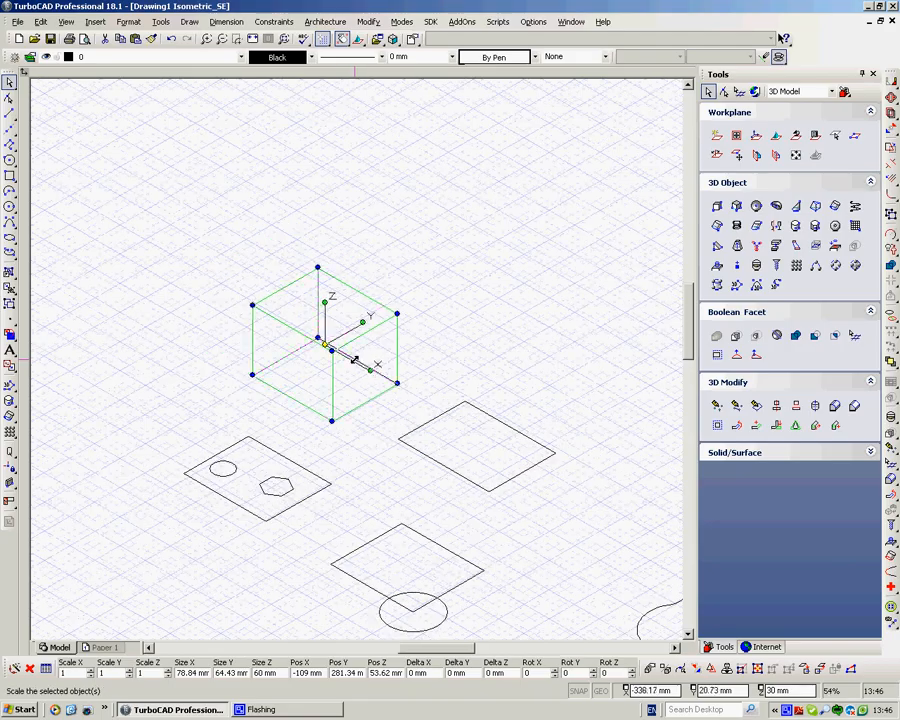
scroll(356, 360, up, 3)
click(494, 368)
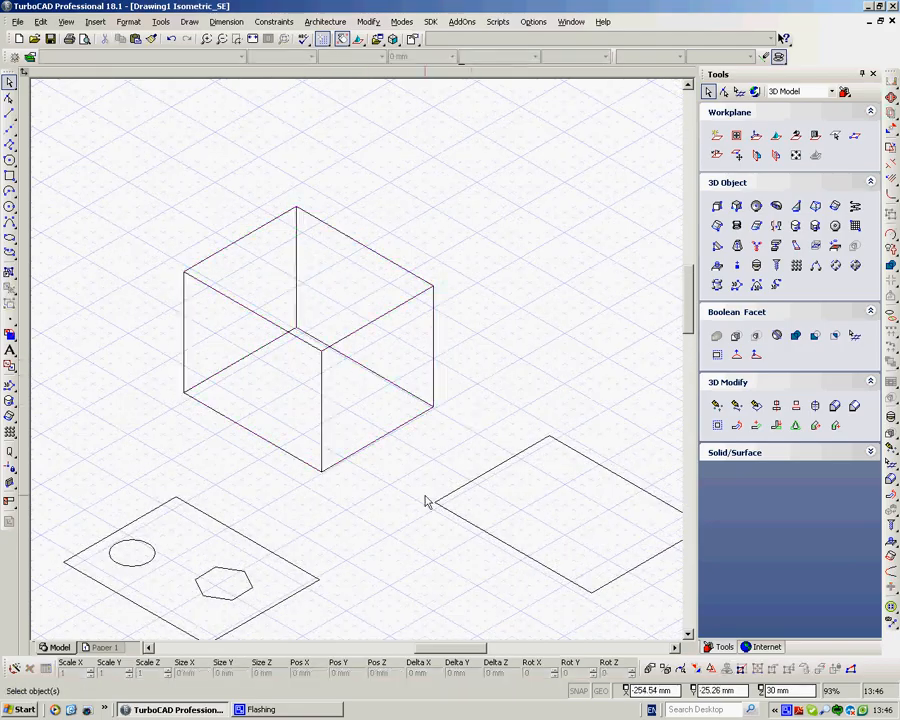
Extrude the plain rectangle beside the 60 mm box upward with Simple Extrude into a lower box
scroll(356, 366, down, 2)
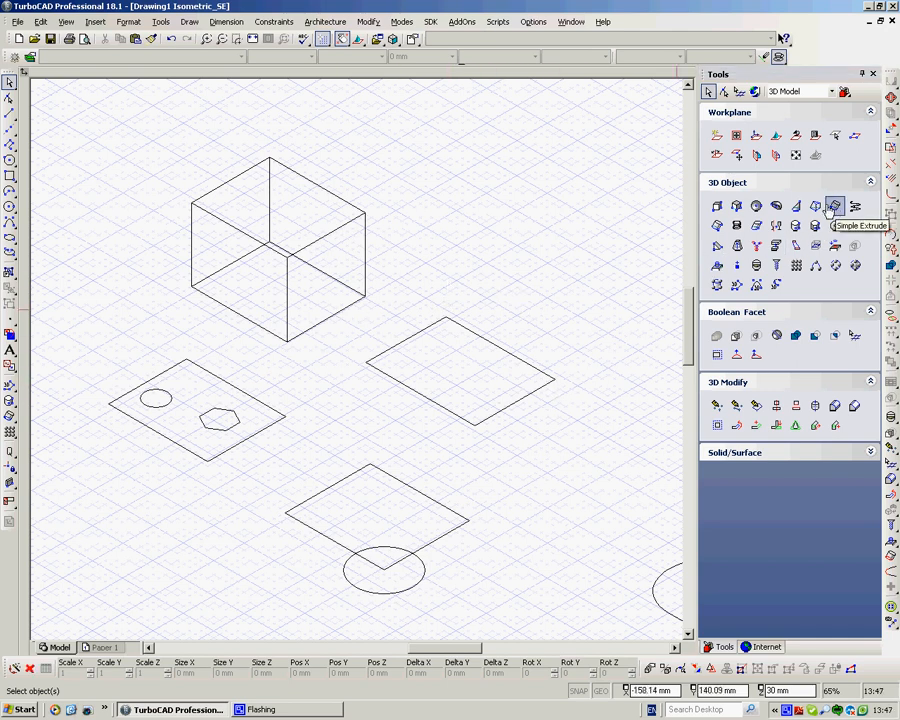
click(836, 206)
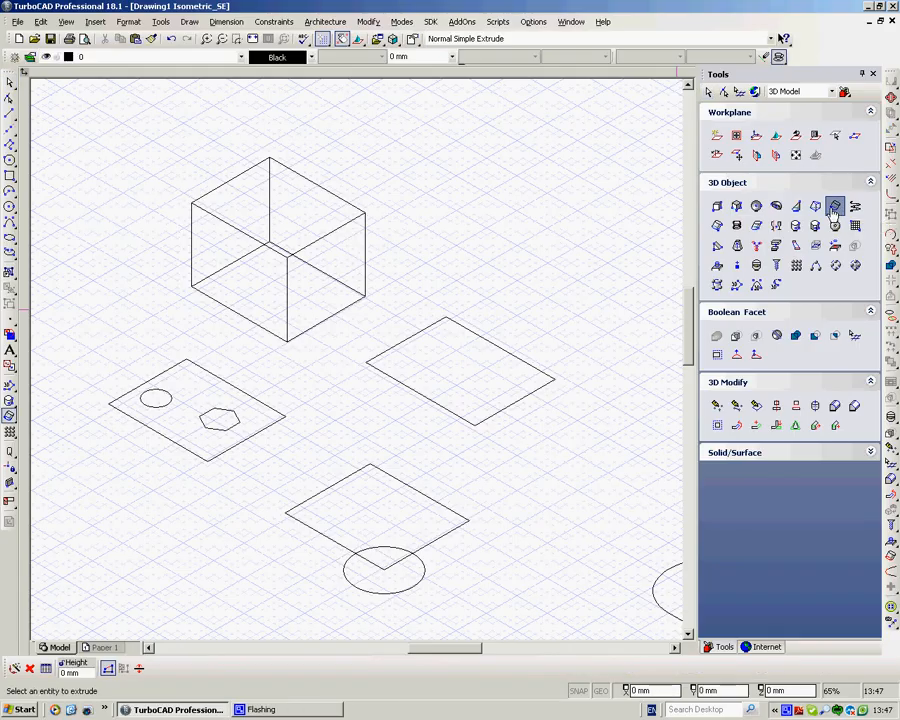
click(506, 352)
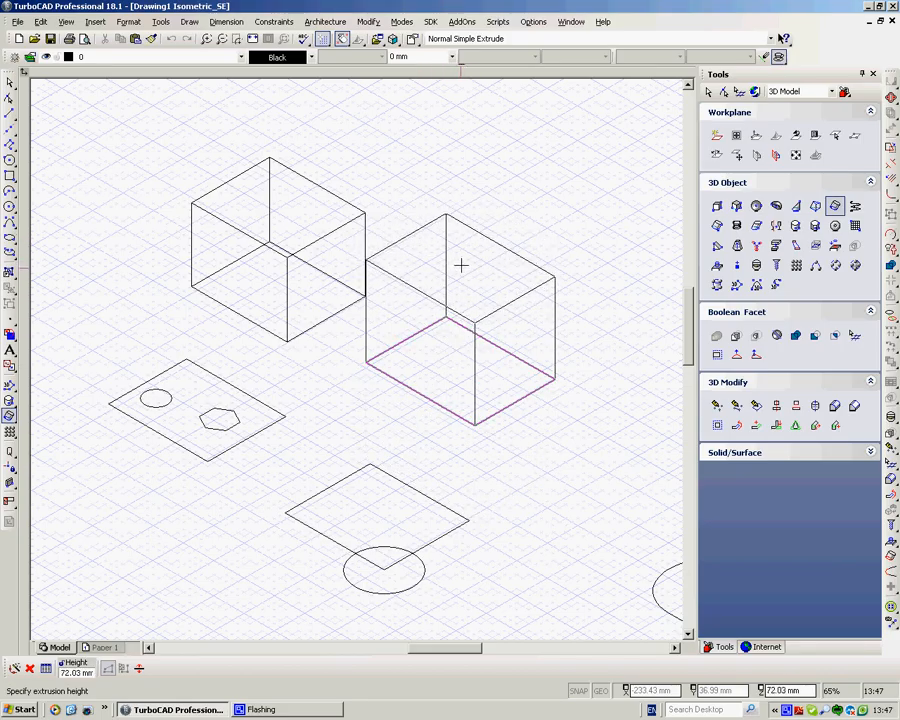
click(470, 322)
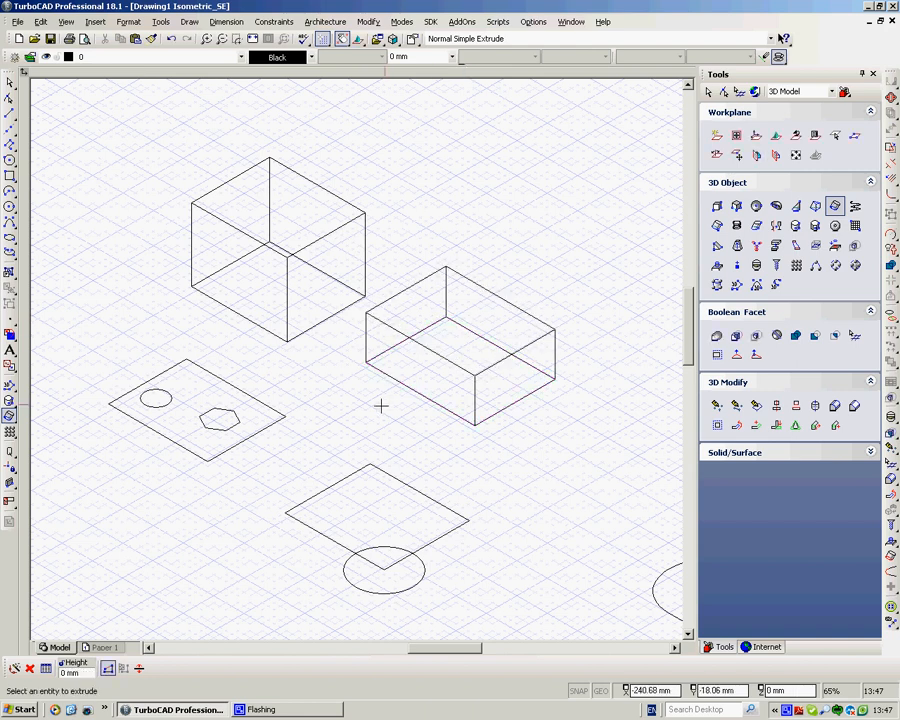
Extrude the rectangle together with its inner circle and hexagon upward as one compound profile
scroll(185, 426, down, 1)
scroll(356, 358, up, 2)
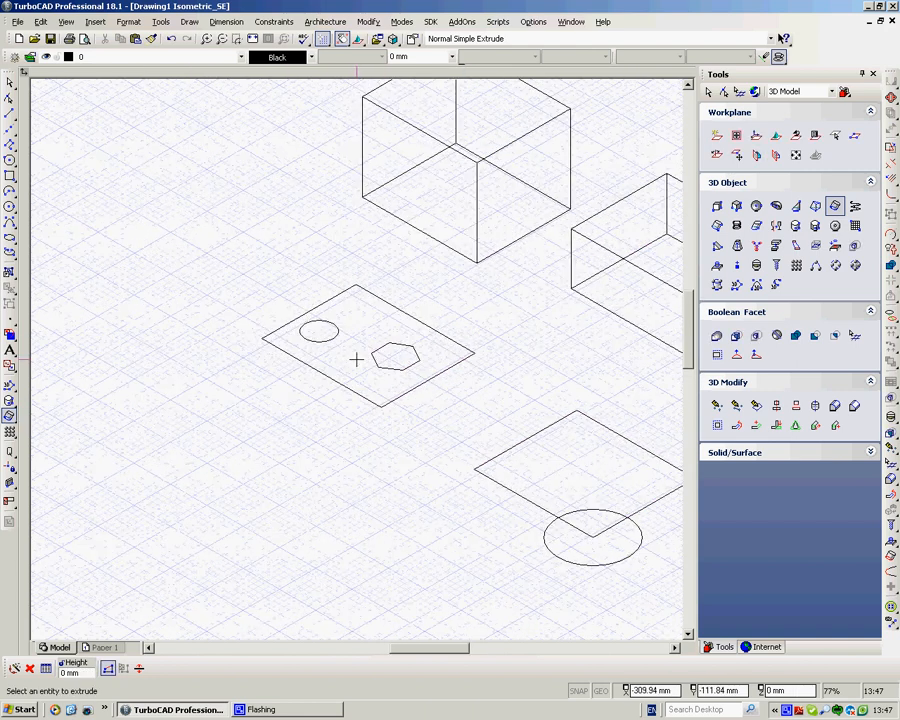
scroll(356, 358, up, 1)
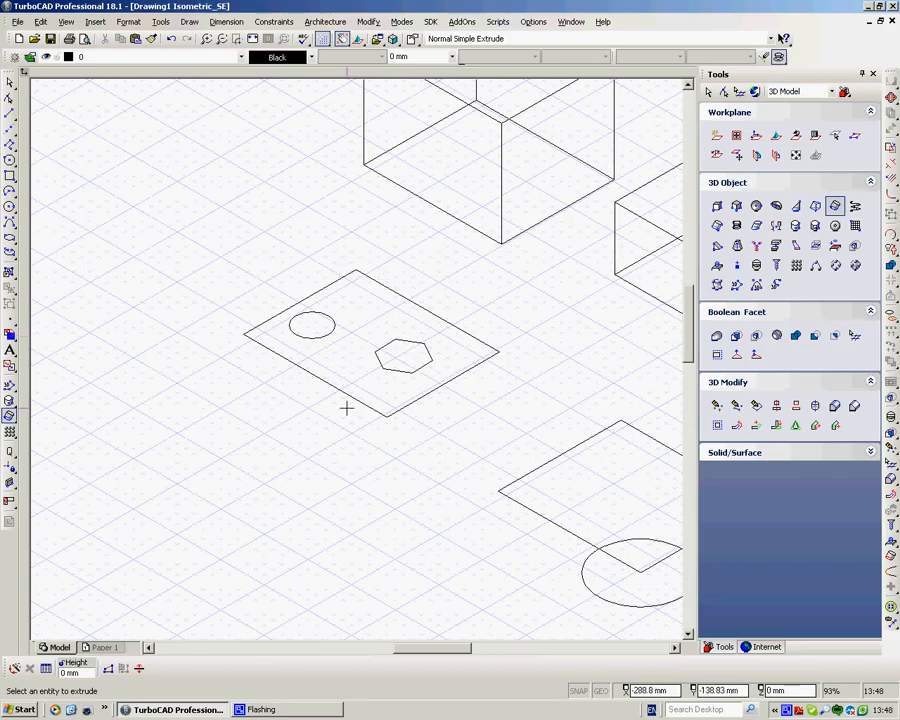
click(108, 669)
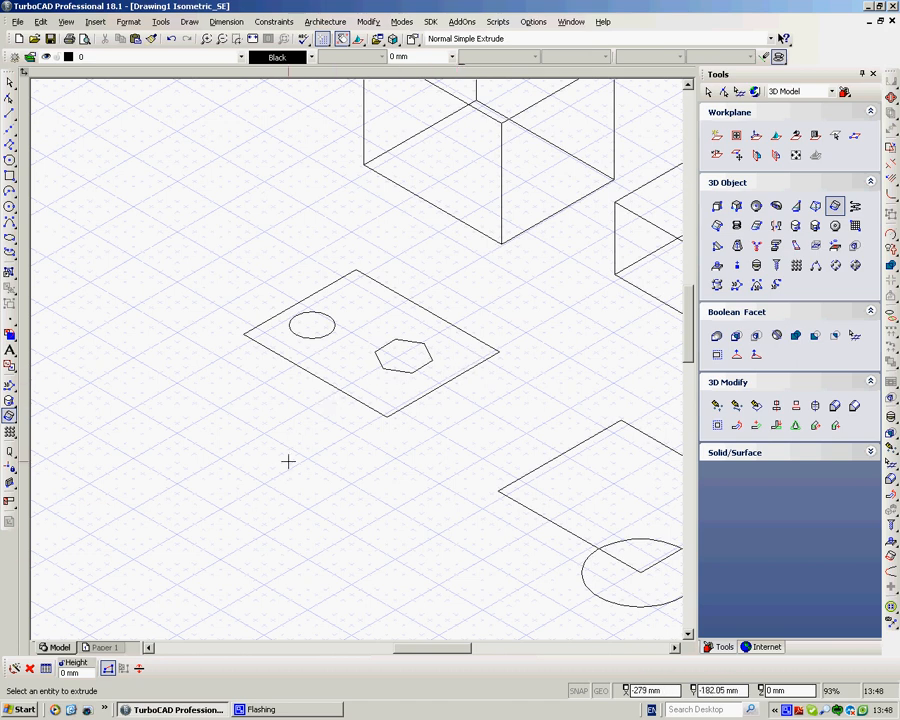
click(334, 319)
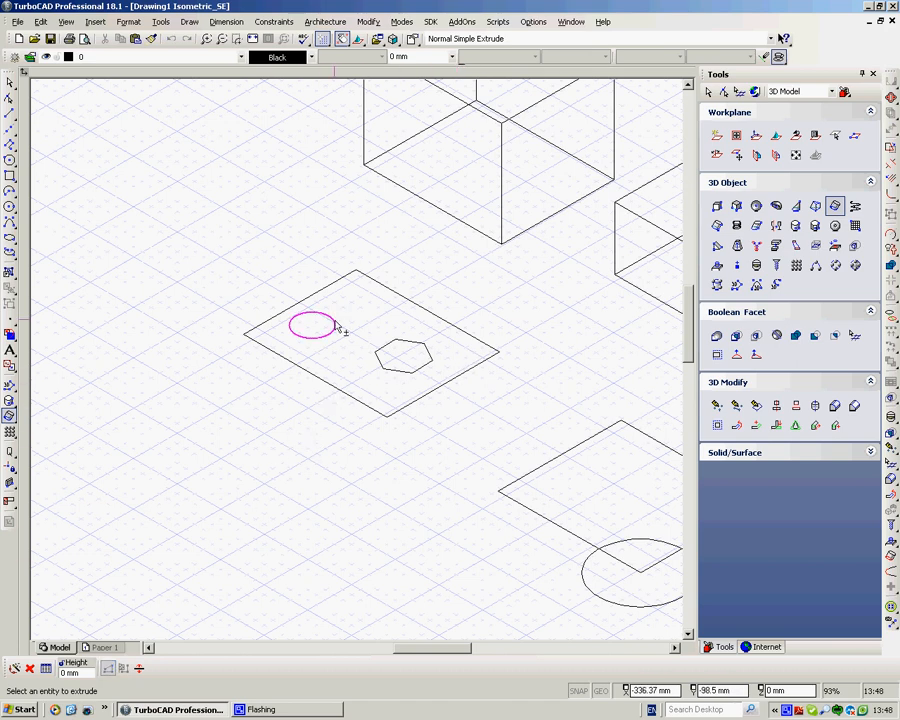
click(414, 345)
click(419, 305)
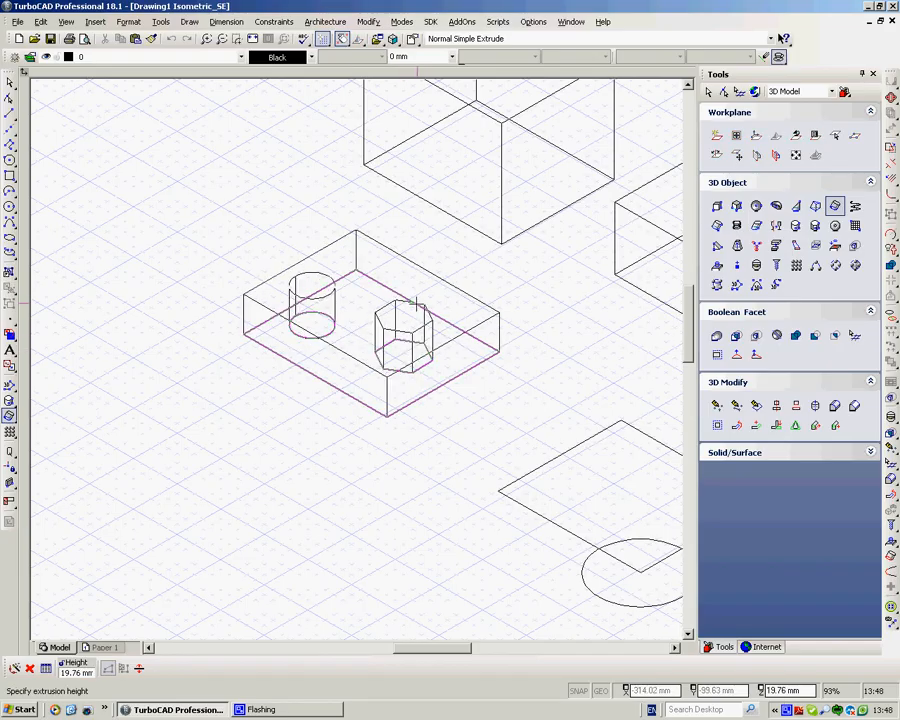
click(347, 195)
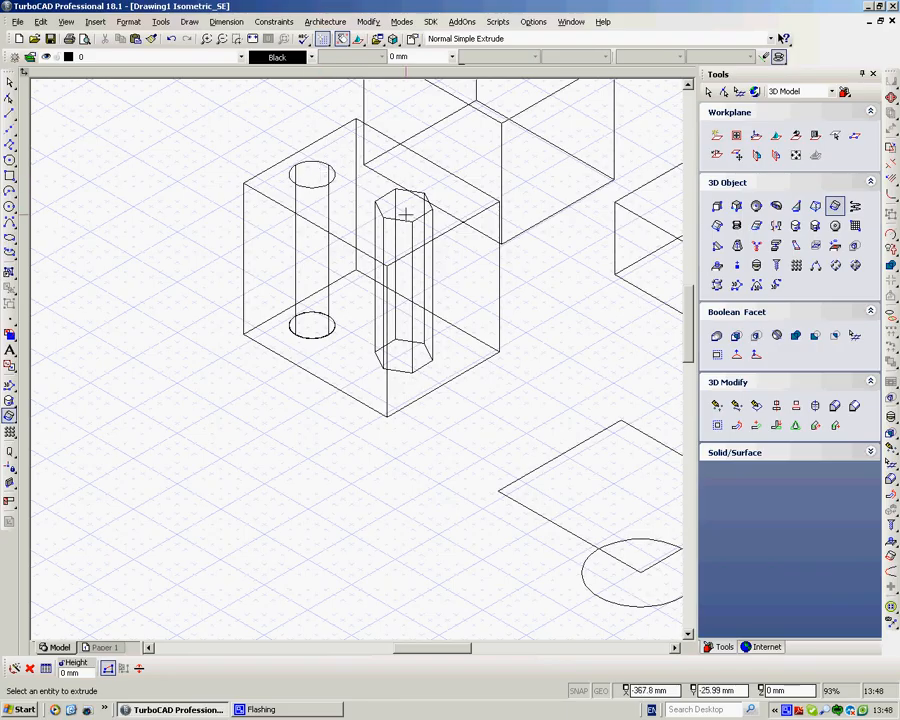
Extrude the rectangle and the circle overlapping its corner upward together as one compound profile
middle_drag(411, 250, 452, 222)
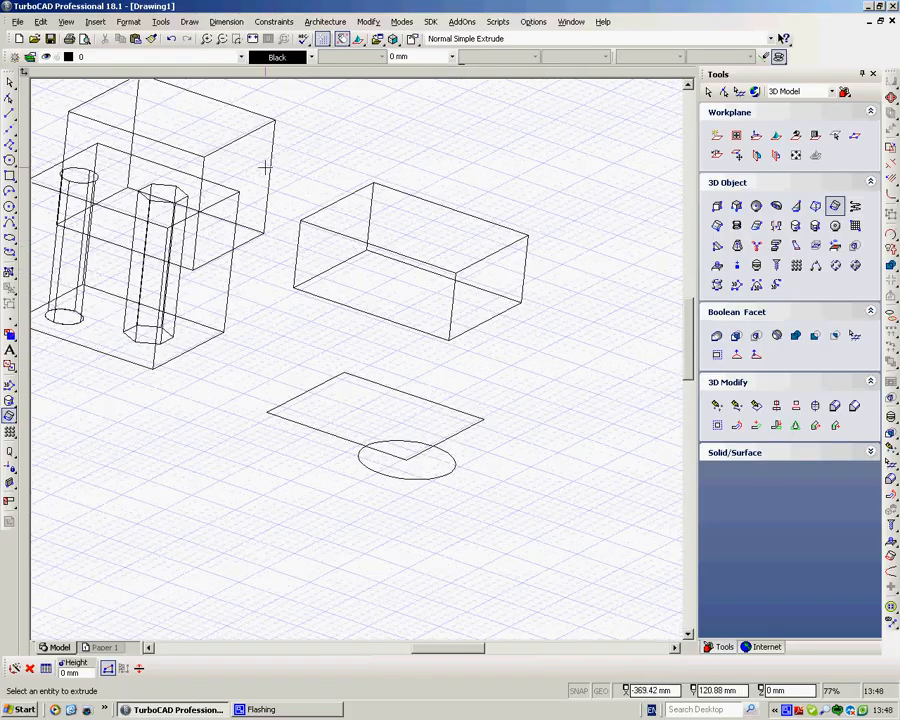
click(393, 39)
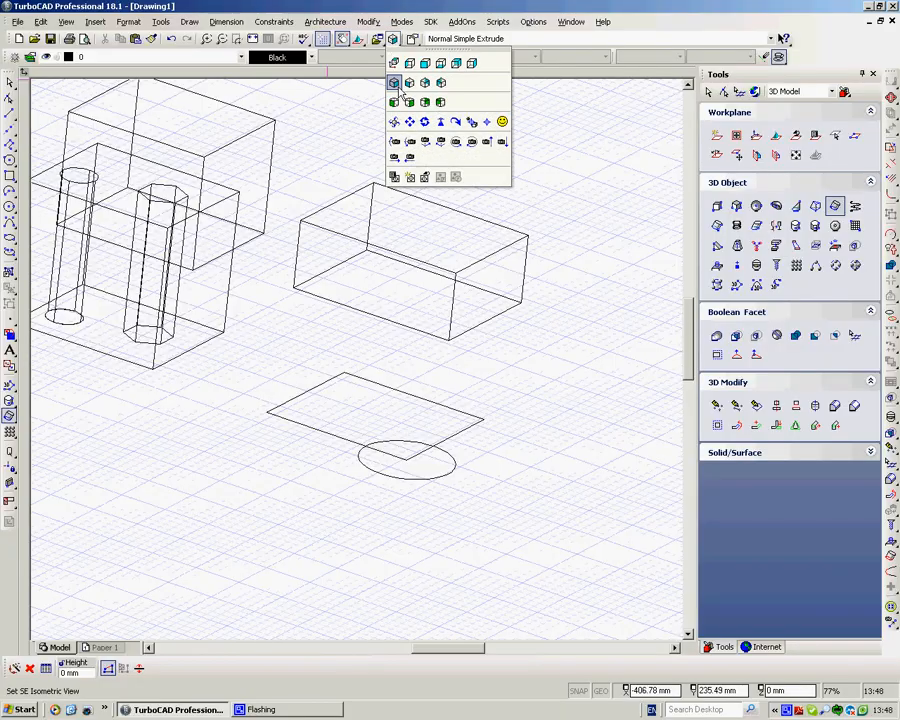
click(394, 62)
scroll(357, 357, up, 1)
scroll(357, 357, up, 2)
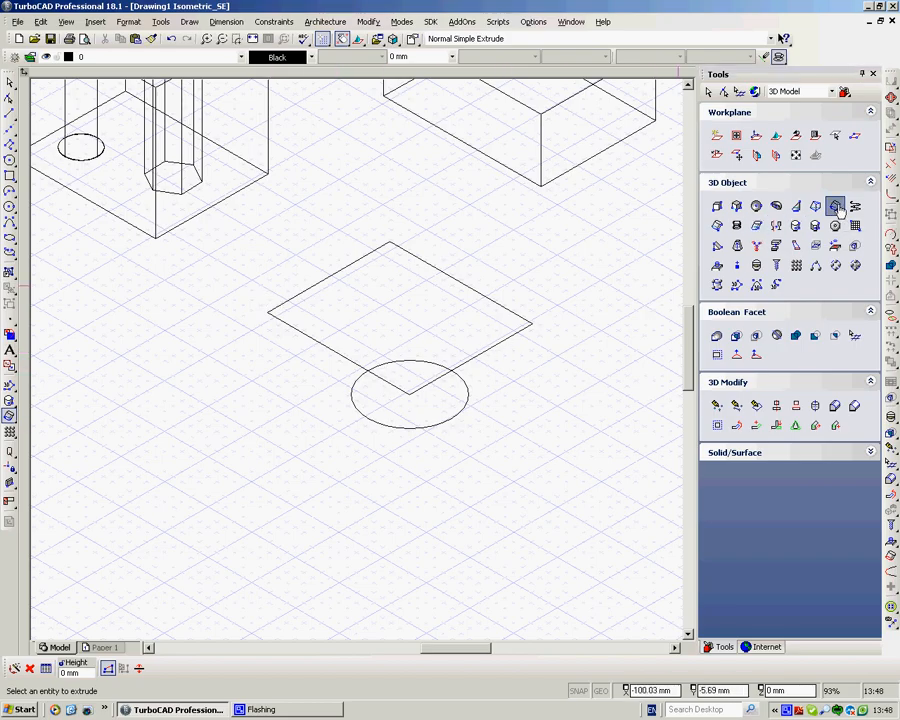
click(465, 407)
click(500, 310)
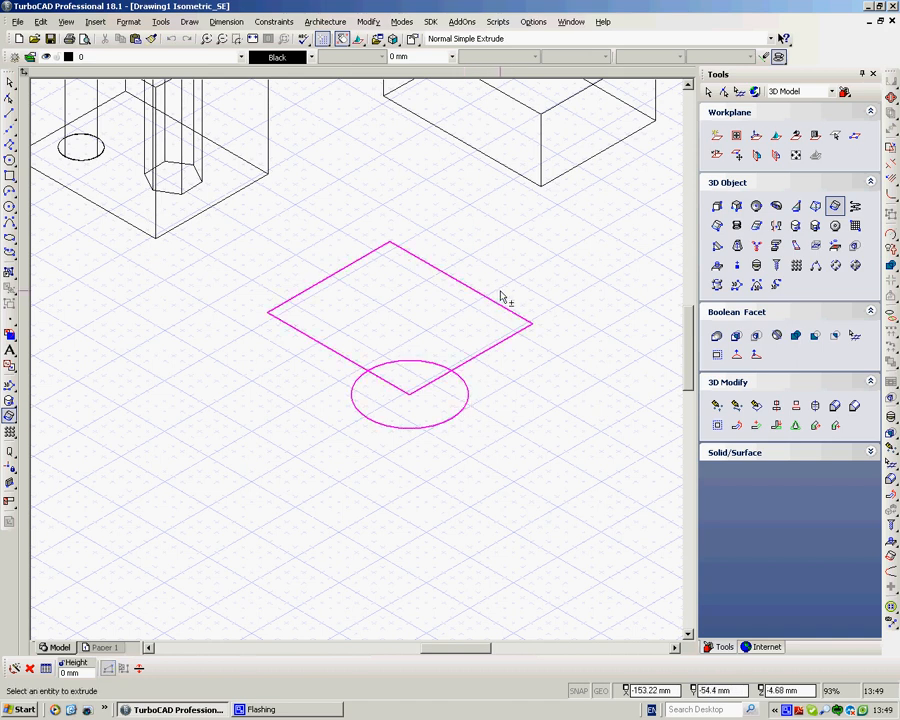
key(Return)
click(440, 219)
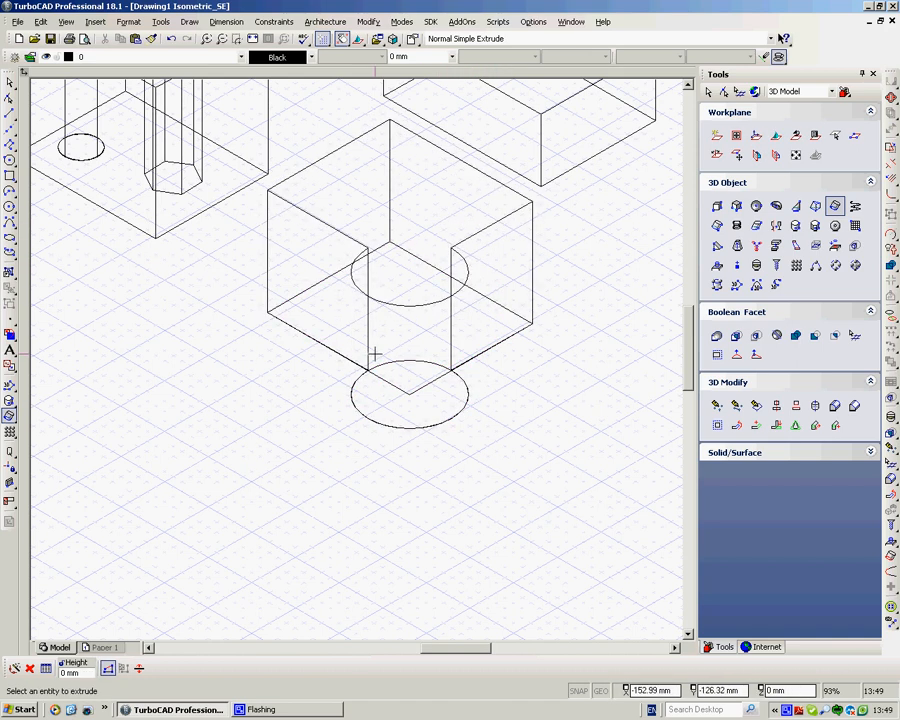
Restore the SE isometric view and extrude the closed polyline with arc segments upward into a solid
shift+middle_drag(374, 353, 460, 370)
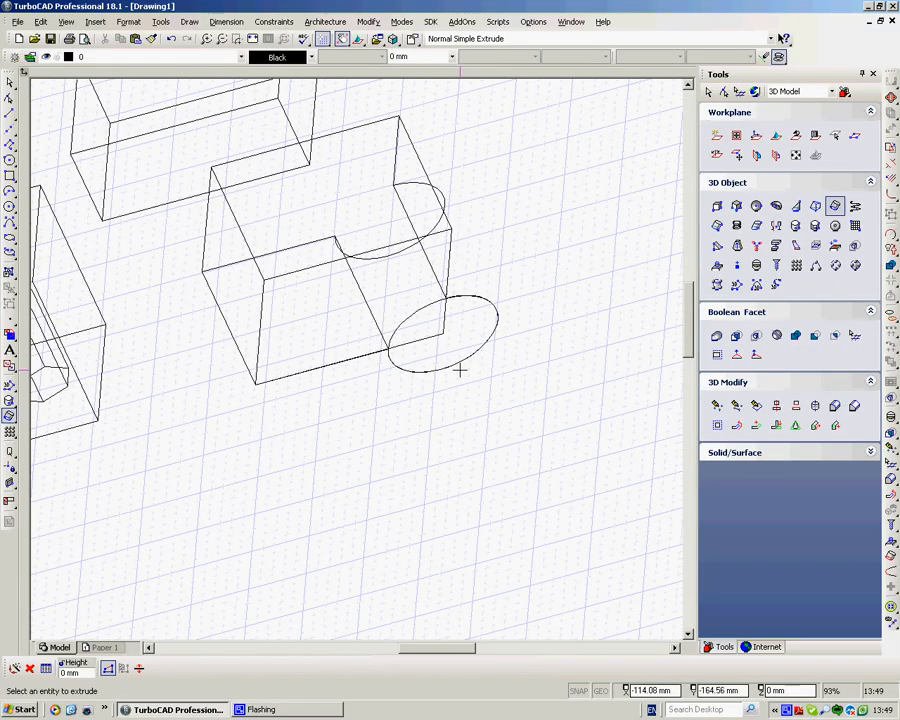
click(393, 39)
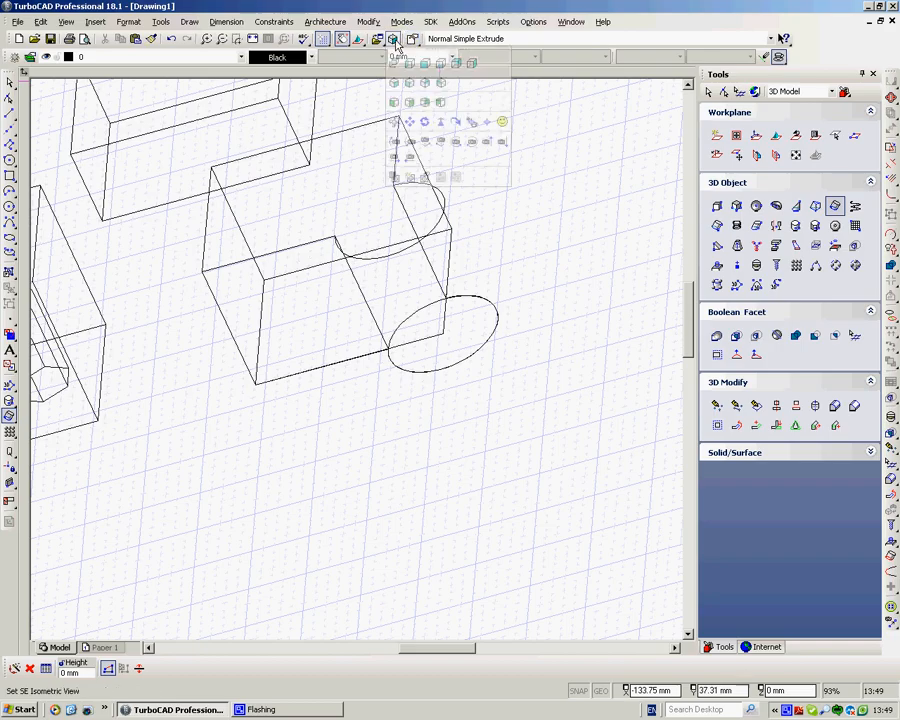
click(394, 83)
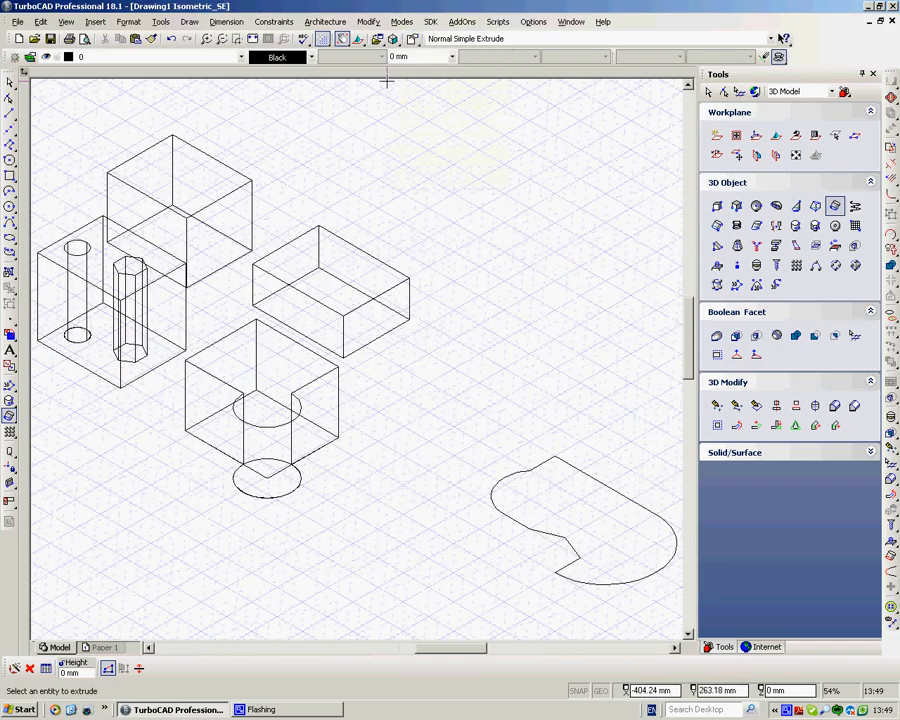
scroll(594, 537, down, 2)
scroll(357, 359, up, 5)
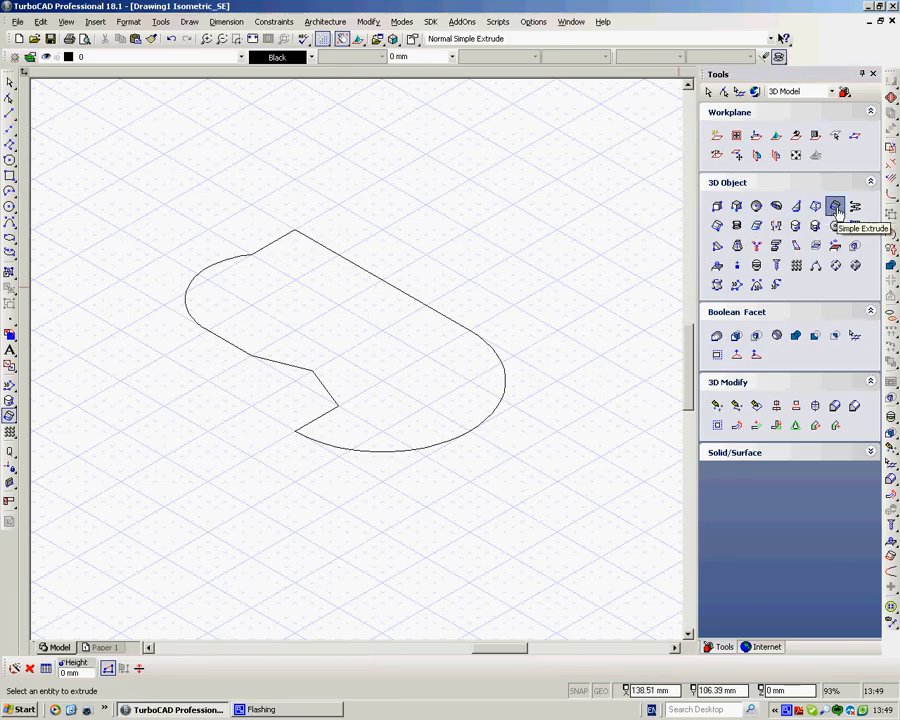
click(463, 323)
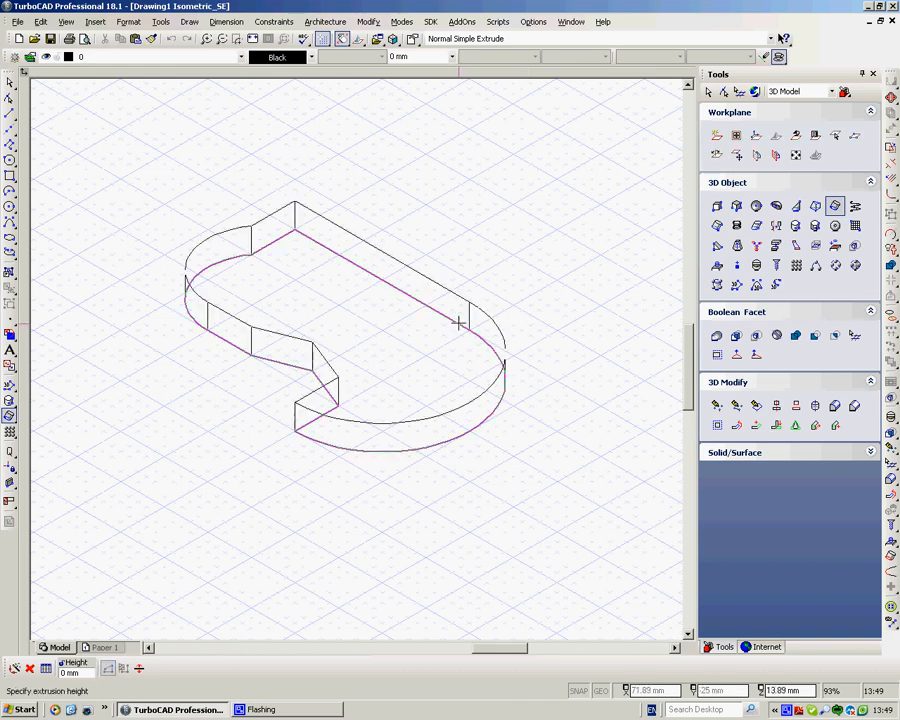
click(432, 186)
Set the workplane on the flat vertical side facet next to the small arc of the extruded polyline solid
shift+middle_drag(230, 325, 297, 341)
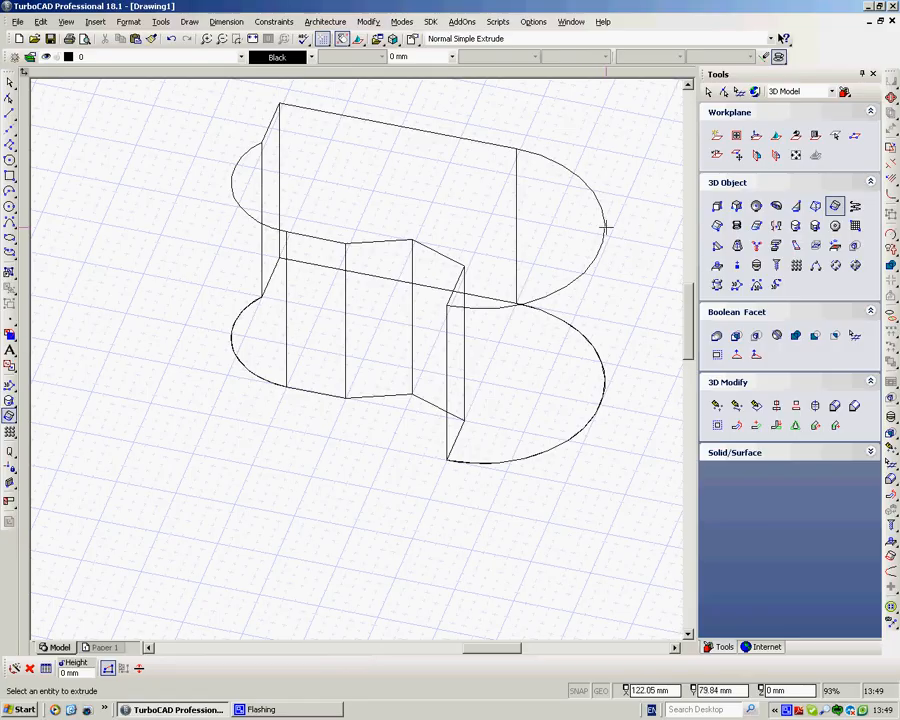
click(756, 156)
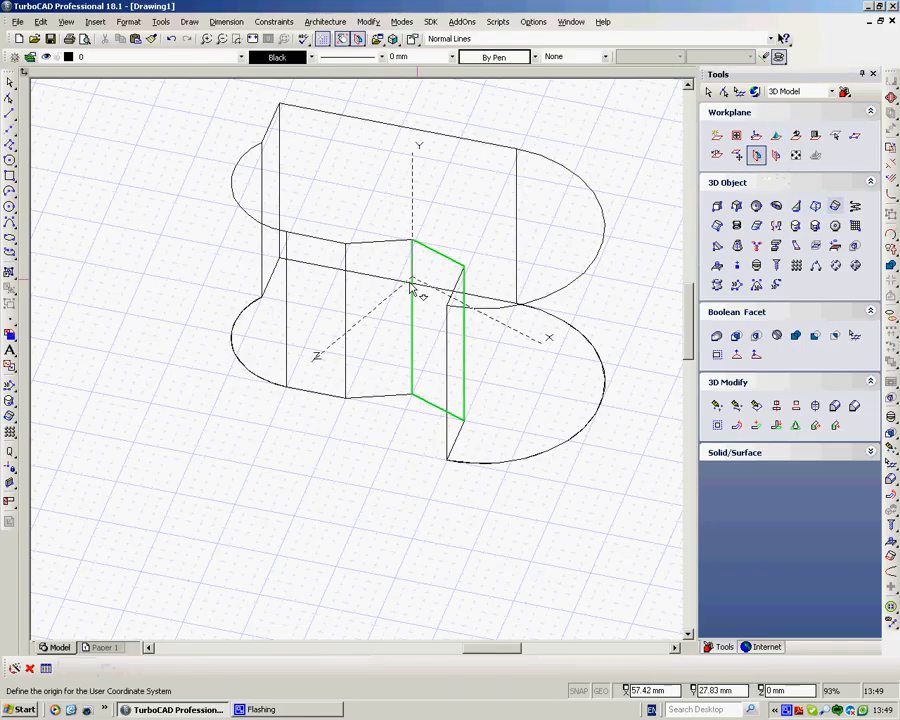
click(316, 325)
Draw a diagonal line across that facet from its upper corner beside the small arc to the opposite lower corner
right_click(316, 325)
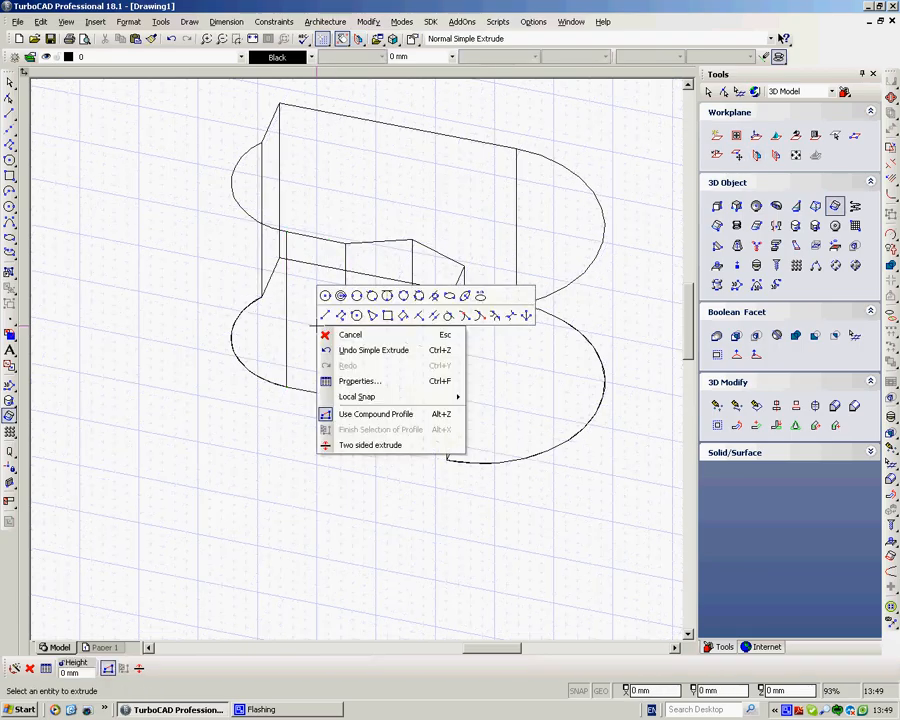
click(321, 311)
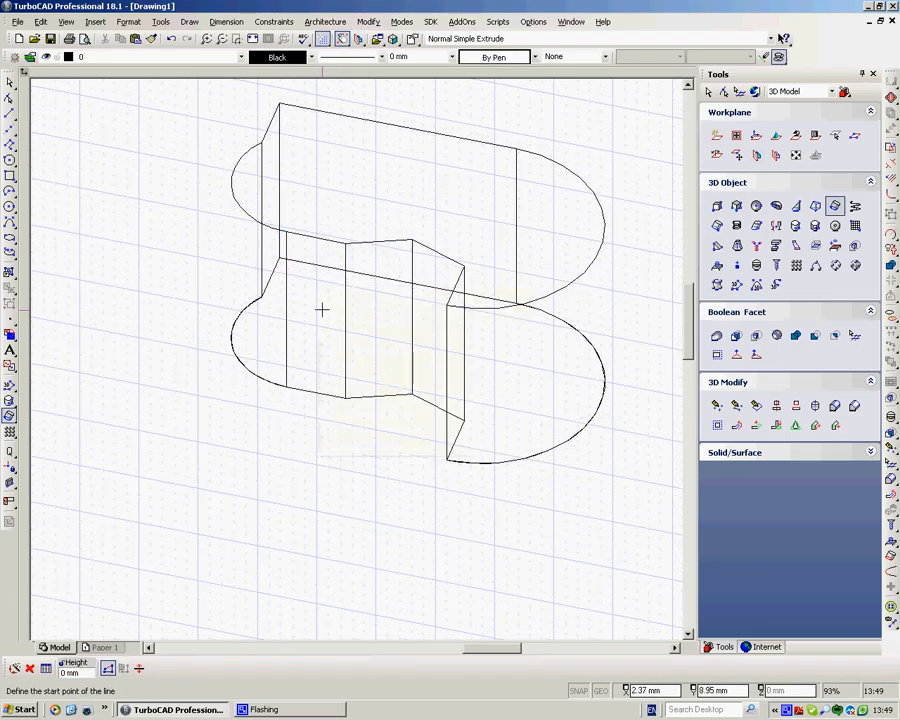
click(287, 232)
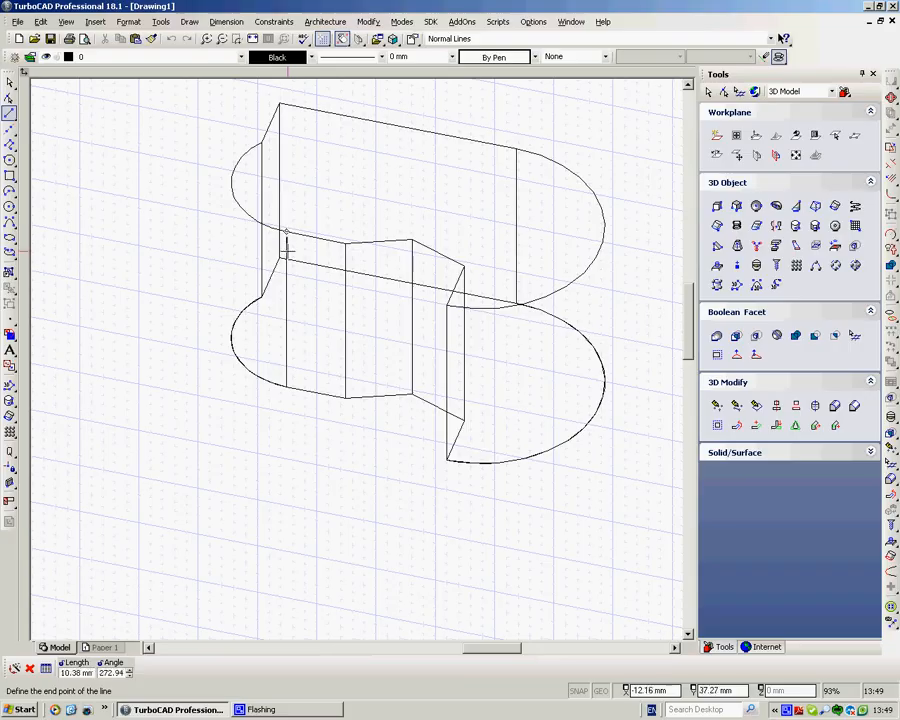
click(346, 397)
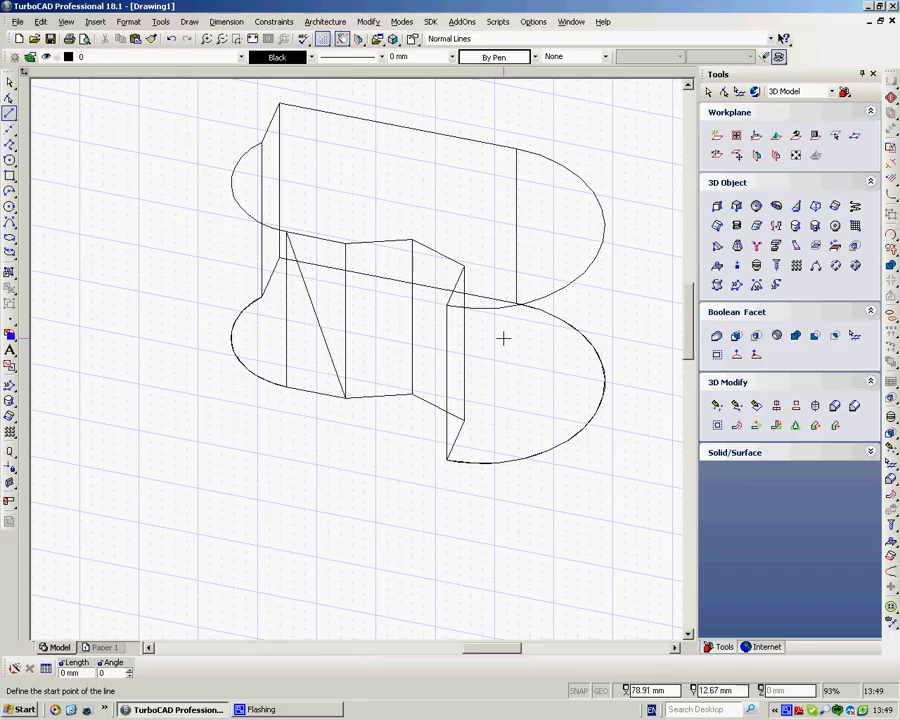
Create a cylinder of about 7 mm radius centred on the diagonal's midpoint, long enough to pass through the solid
click(795, 226)
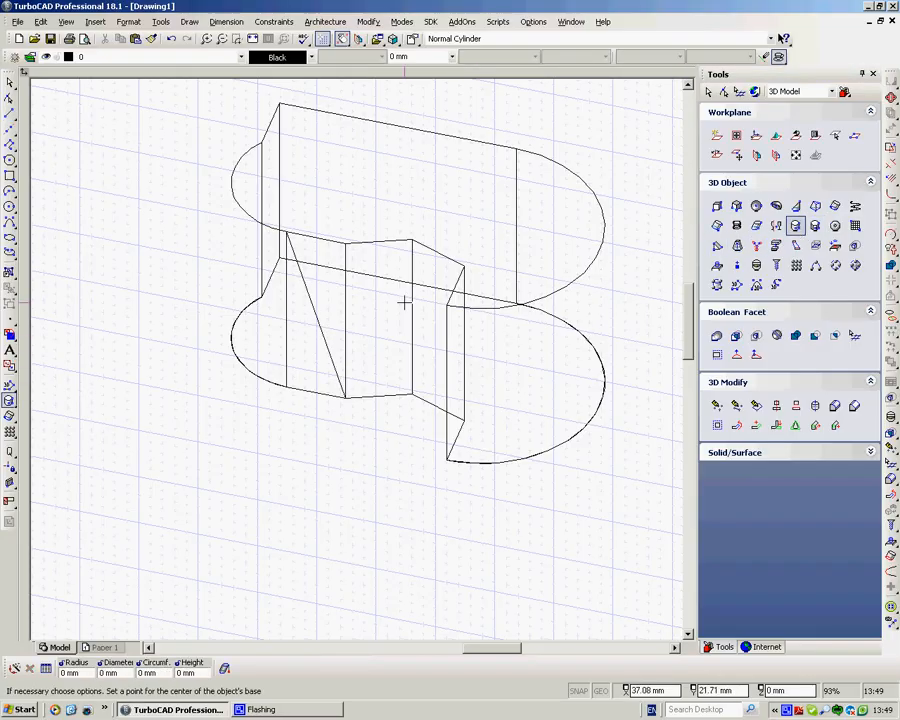
click(315, 312)
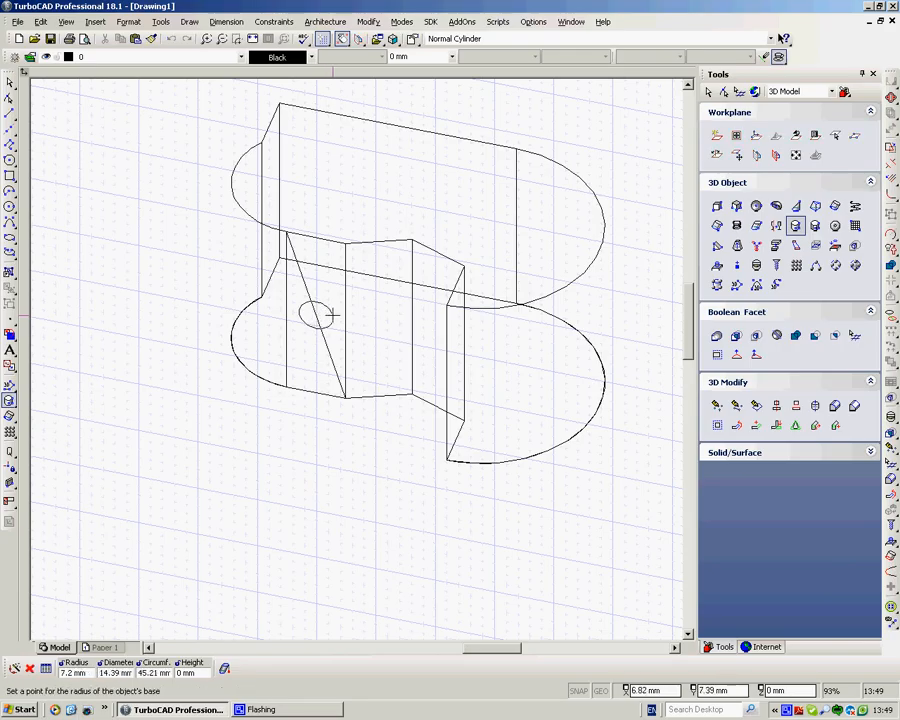
click(329, 310)
click(443, 107)
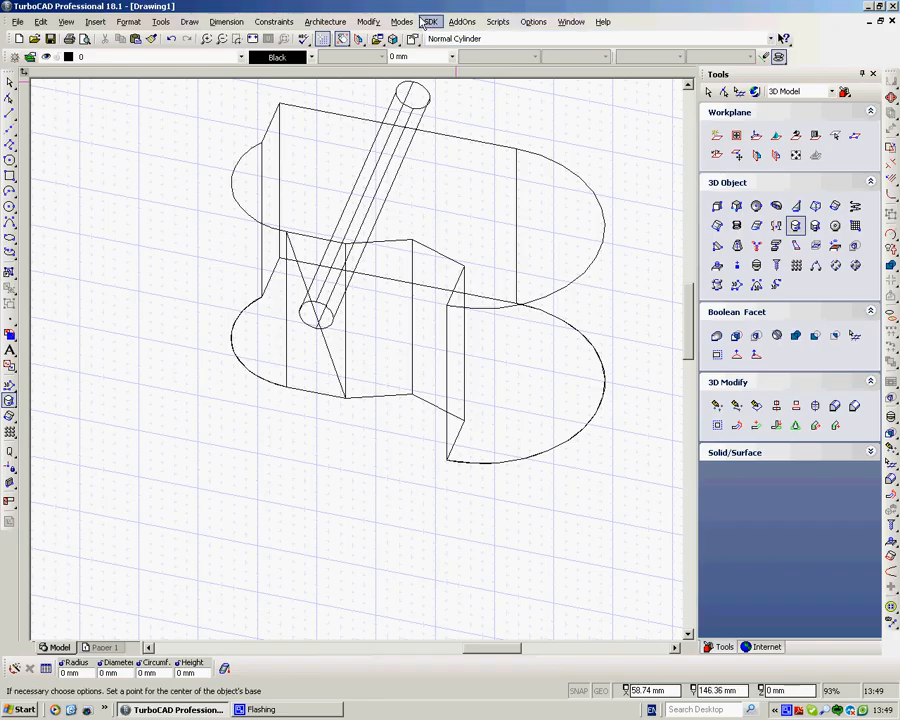
Subtract the cylinder from the extruded polyline solid with 3D Subtract to cut a round hole through it
click(368, 22)
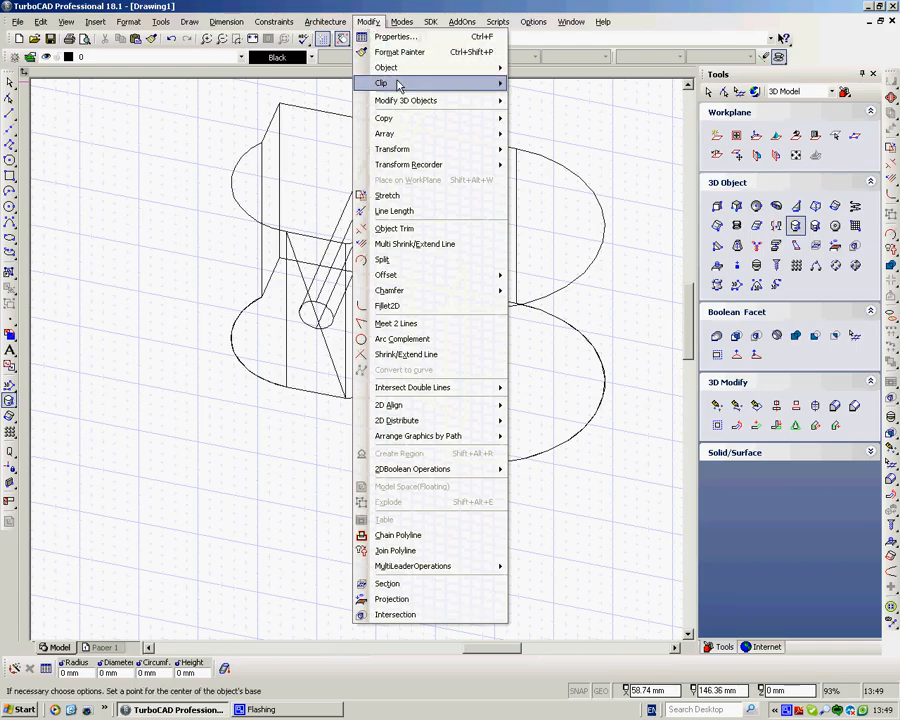
mouse_move(410, 104)
mouse_move(600, 119)
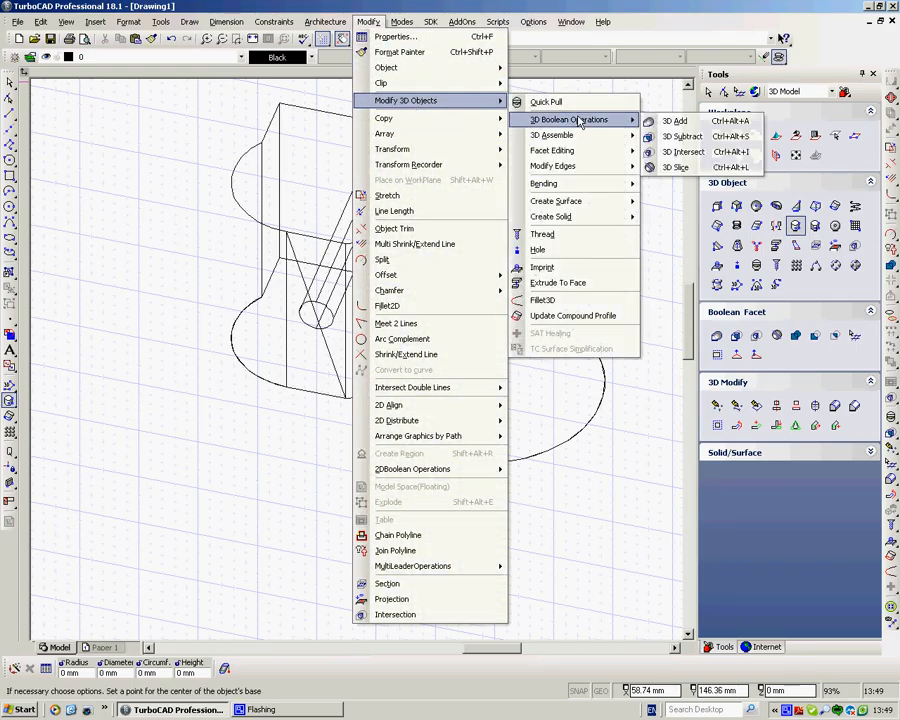
click(681, 137)
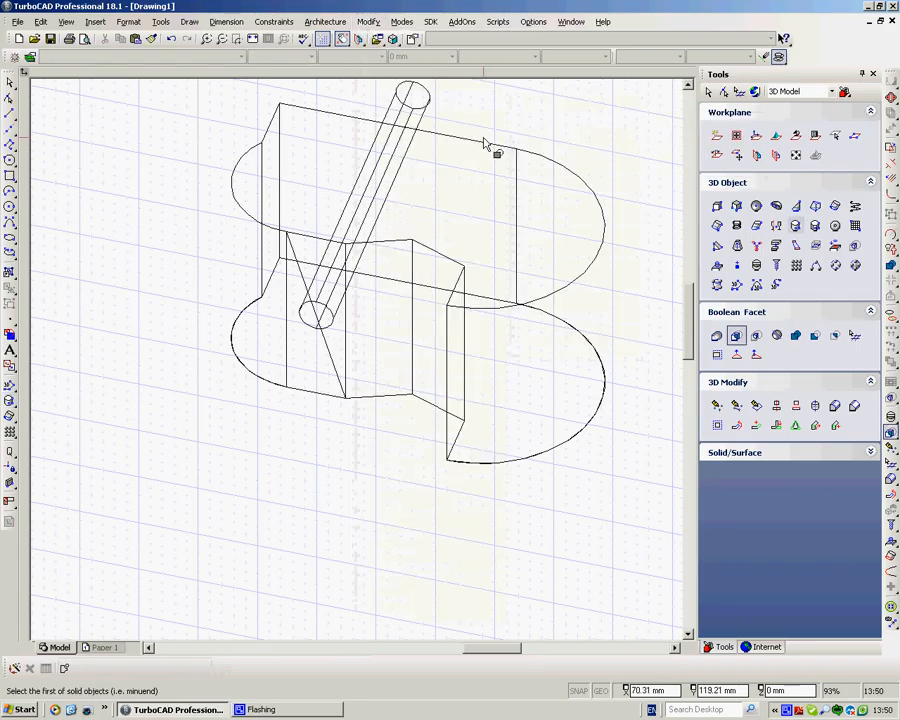
click(483, 145)
click(426, 98)
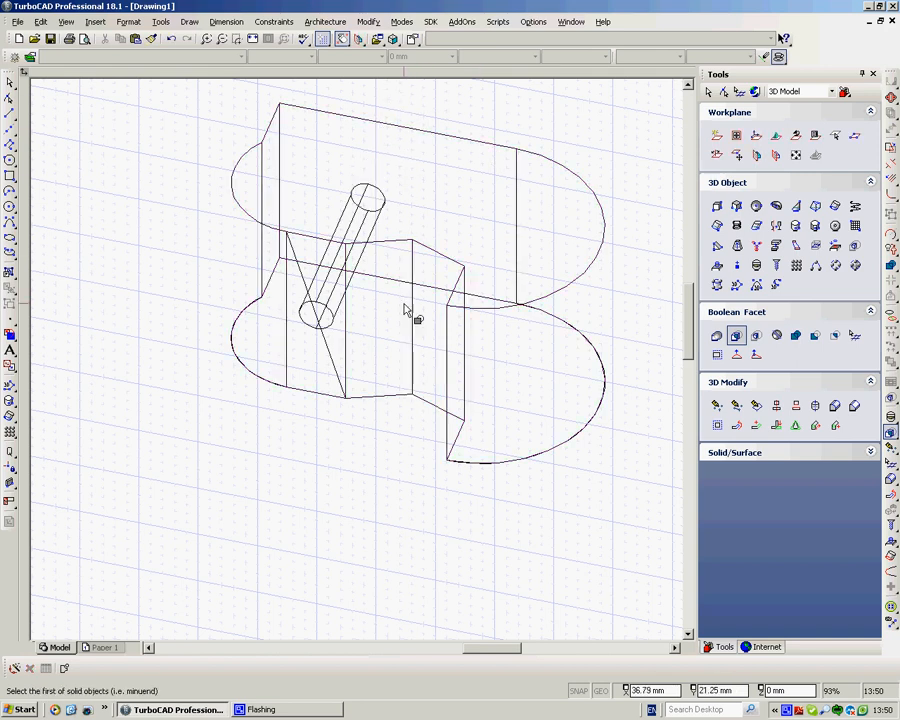
Set the workplane by entity to the base of the drilled solid, picking at its bottom outline
middle_drag(405, 310, 359, 366)
click(780, 138)
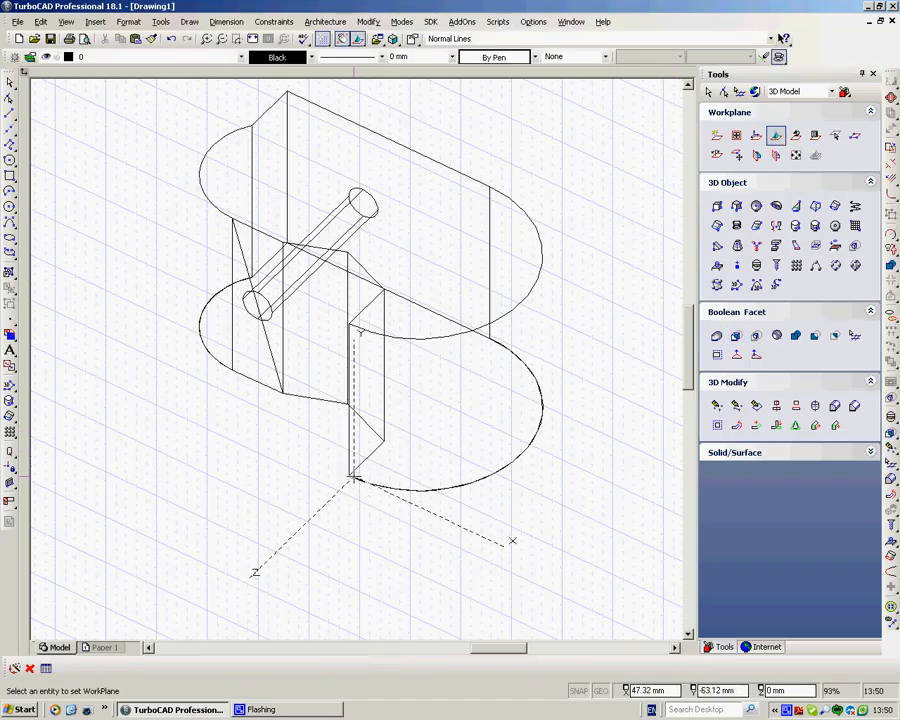
click(353, 478)
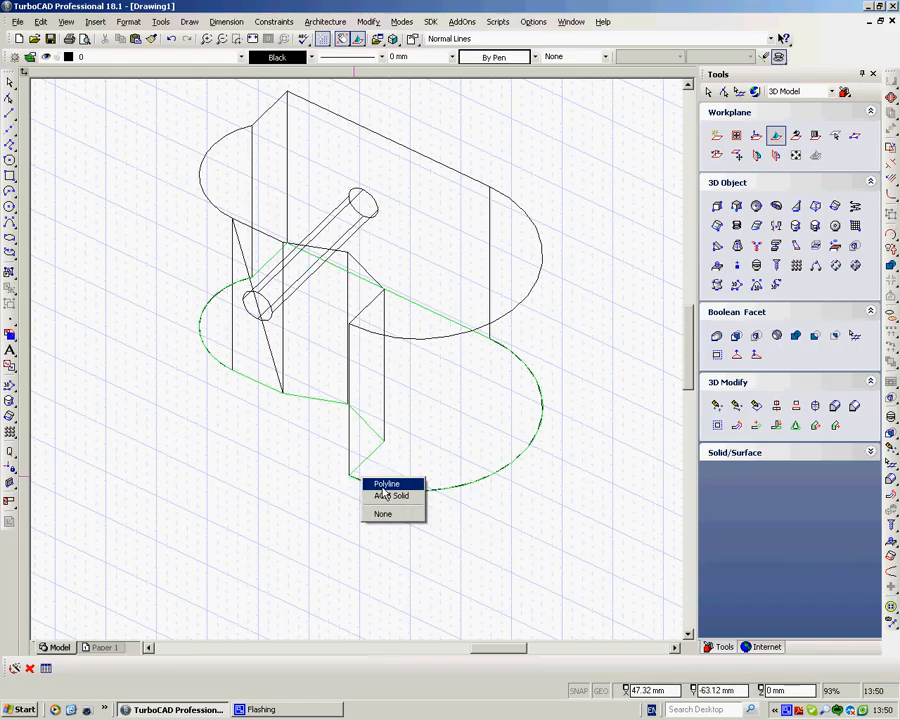
click(382, 499)
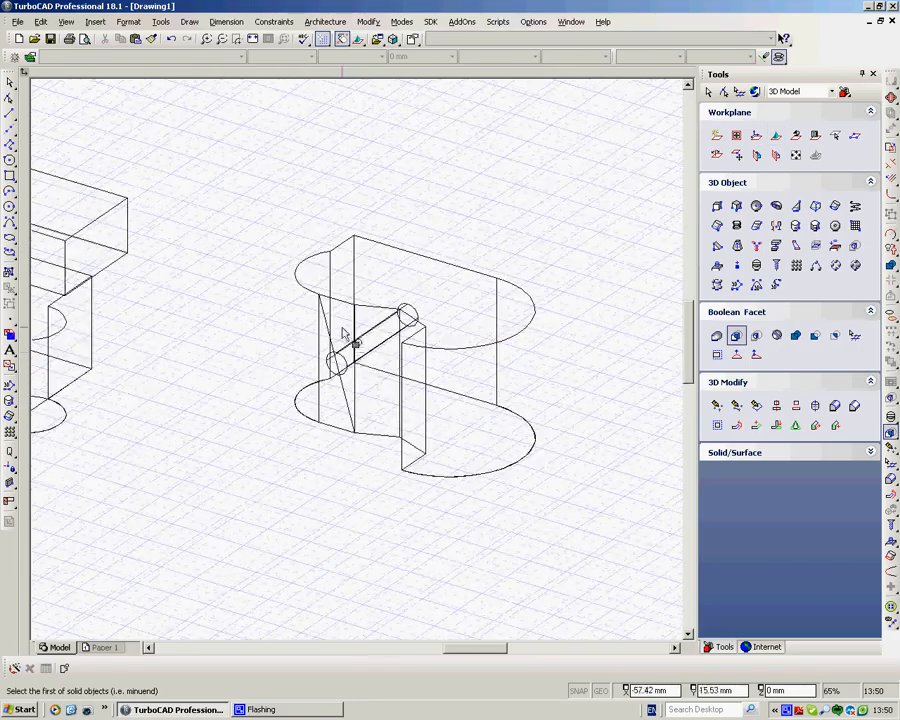
Delete the diagonal construction line from the side facet of the drilled solid
key(Escape)
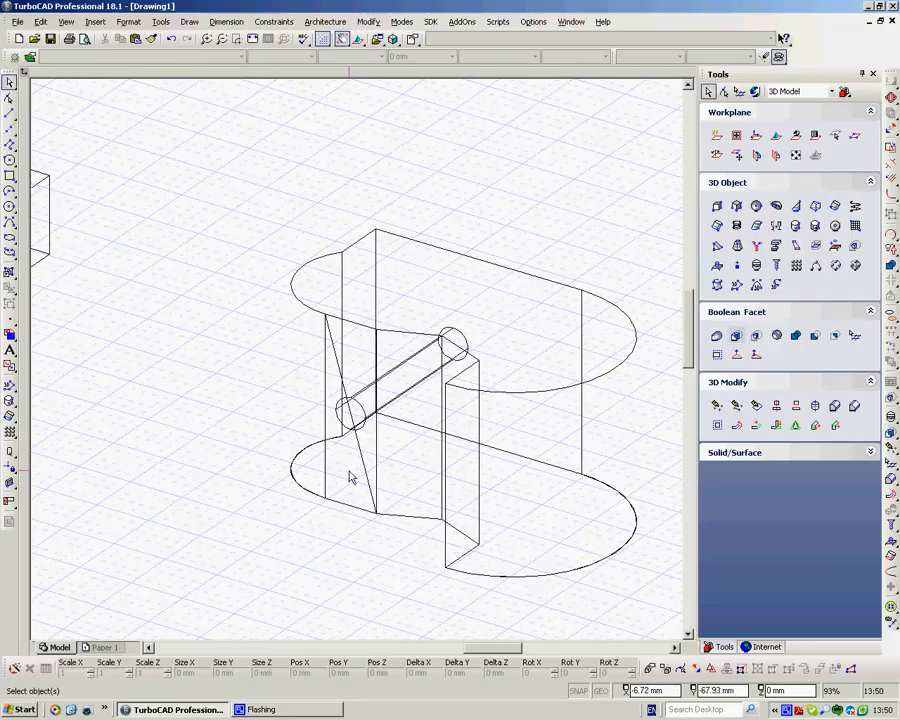
click(363, 462)
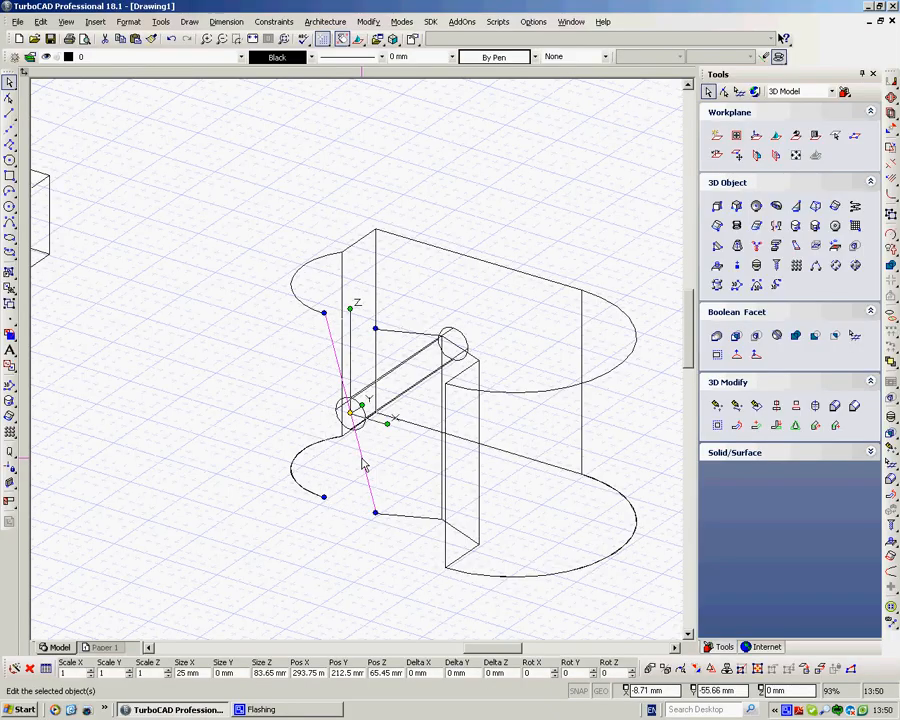
key(Escape)
scroll(356, 362, down, 5)
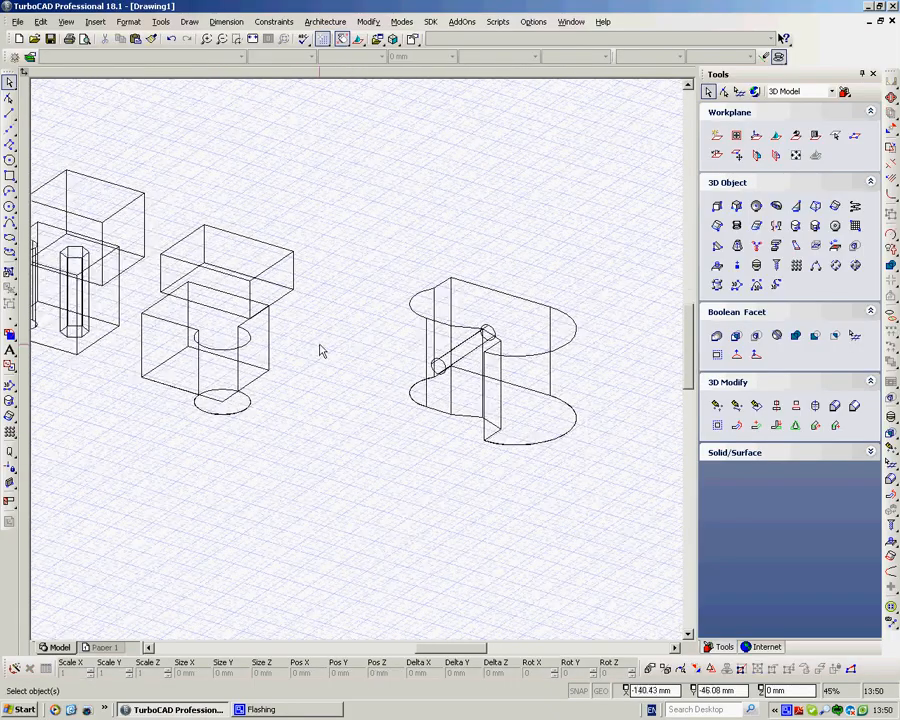
scroll(284, 343, down, 2)
scroll(301, 341, up, 3)
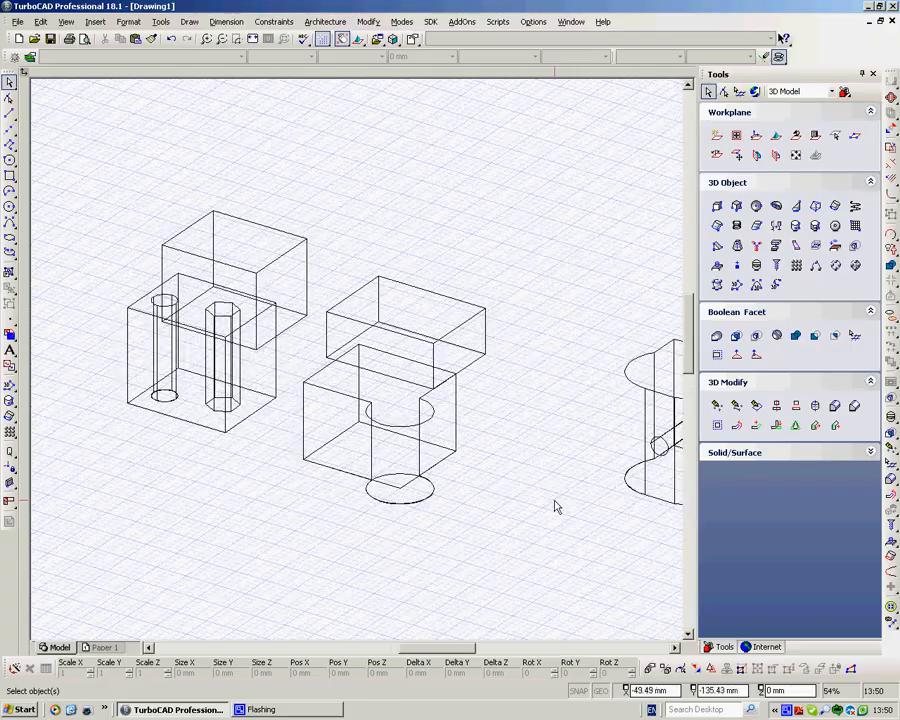
shift+middle_drag(555, 501, 521, 525)
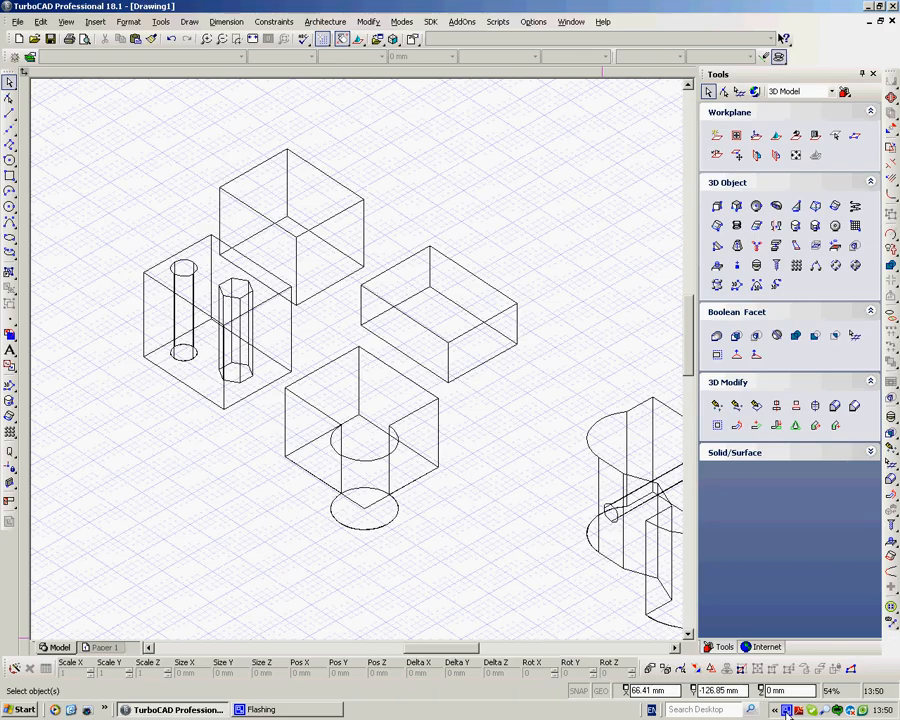
right_click(786, 711)
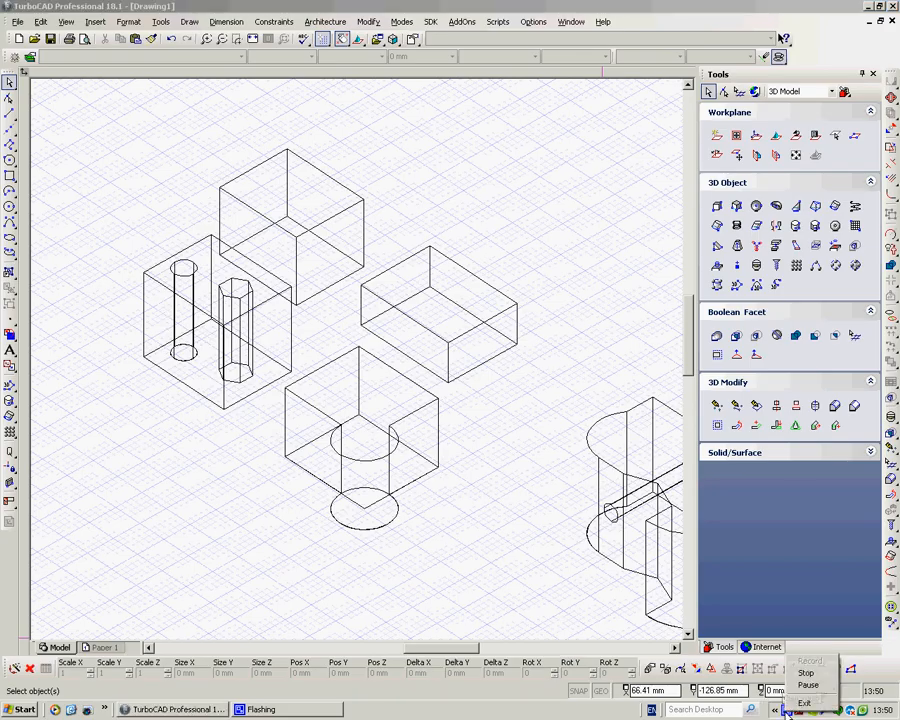